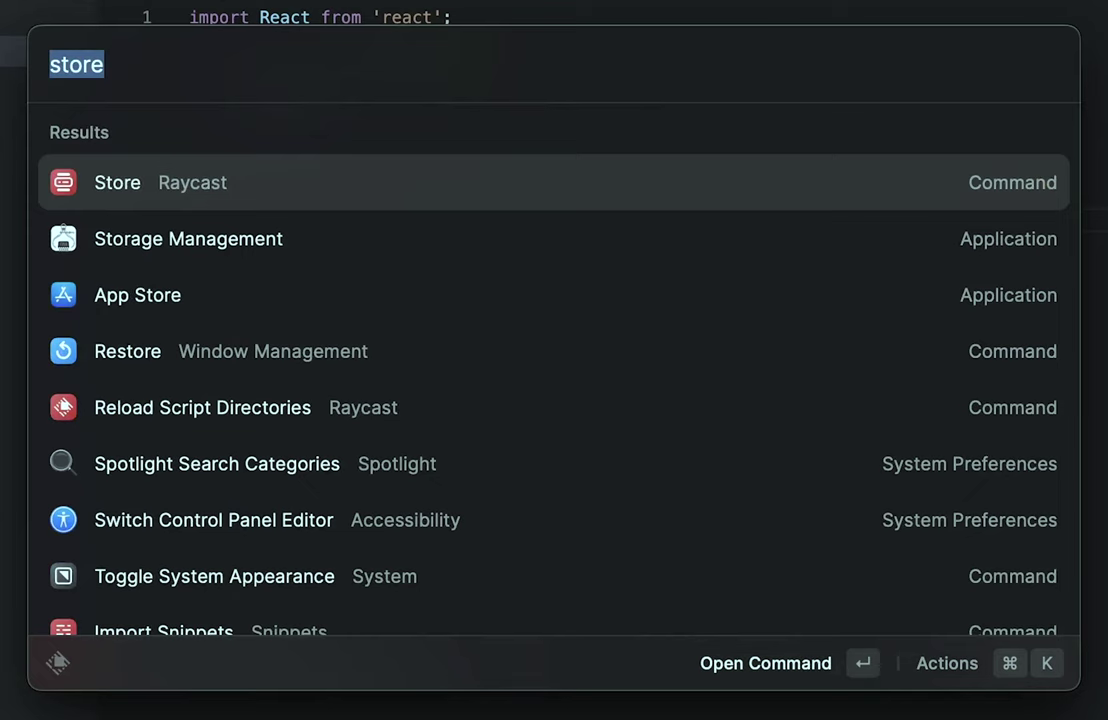
- Search the launcher for "vs code" and highlight the Visual Studio Code application result
type("vs code")
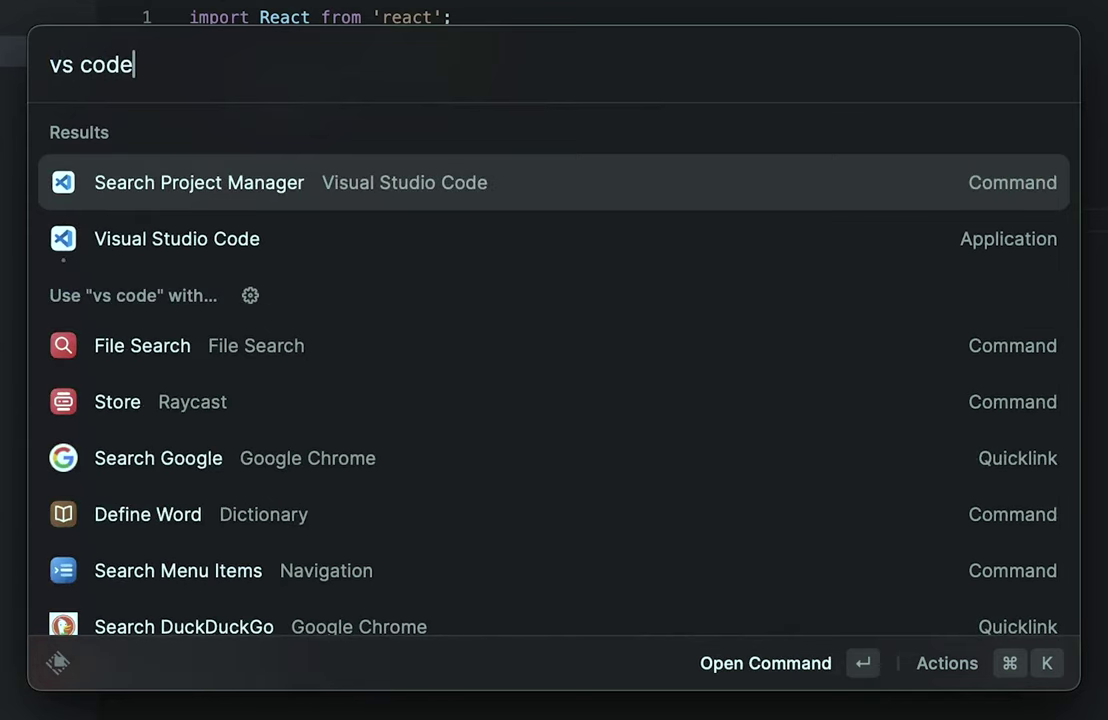
key("Down")
key("Up")
key("Down")
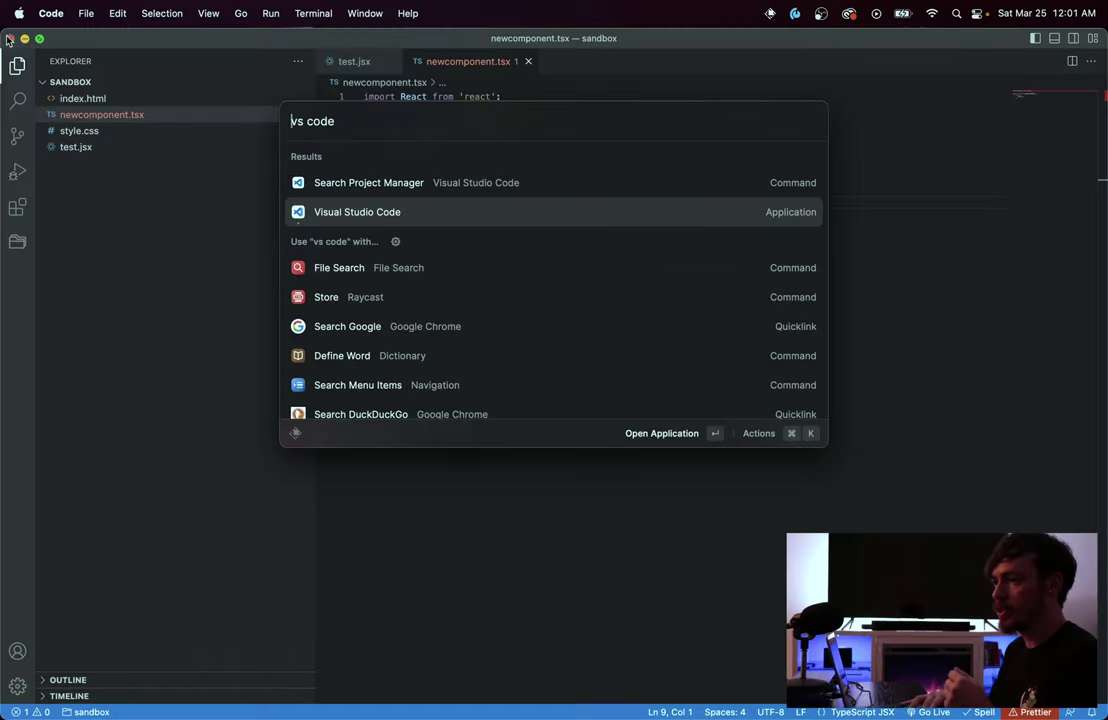
- Close the sandbox project window and launch Visual Studio Code through a launcher search for "vs co" over the Raycast website
left_click(9, 38)
left_click(182, 186)
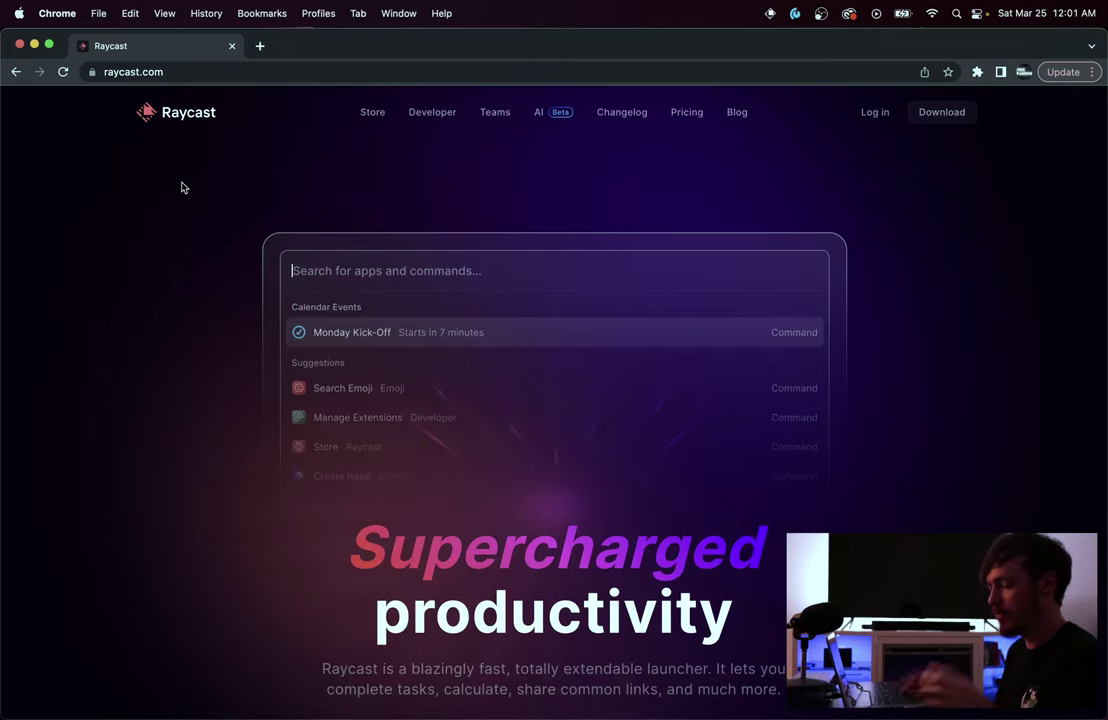
key("alt+space")
type("vs co")
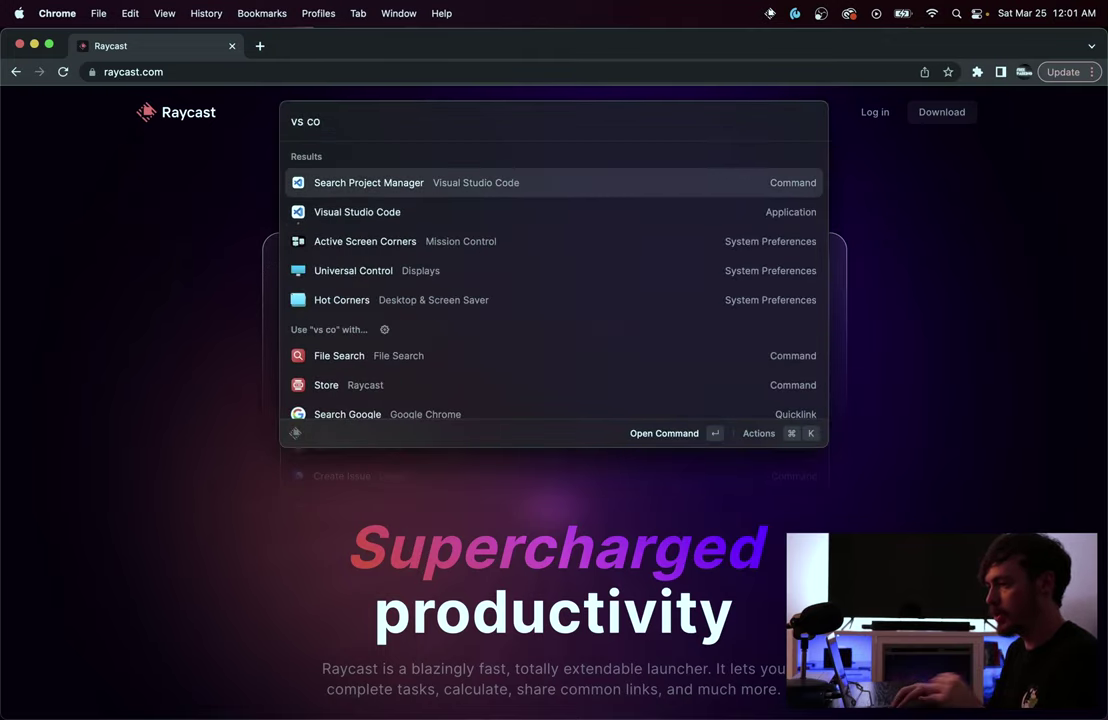
key("Return")
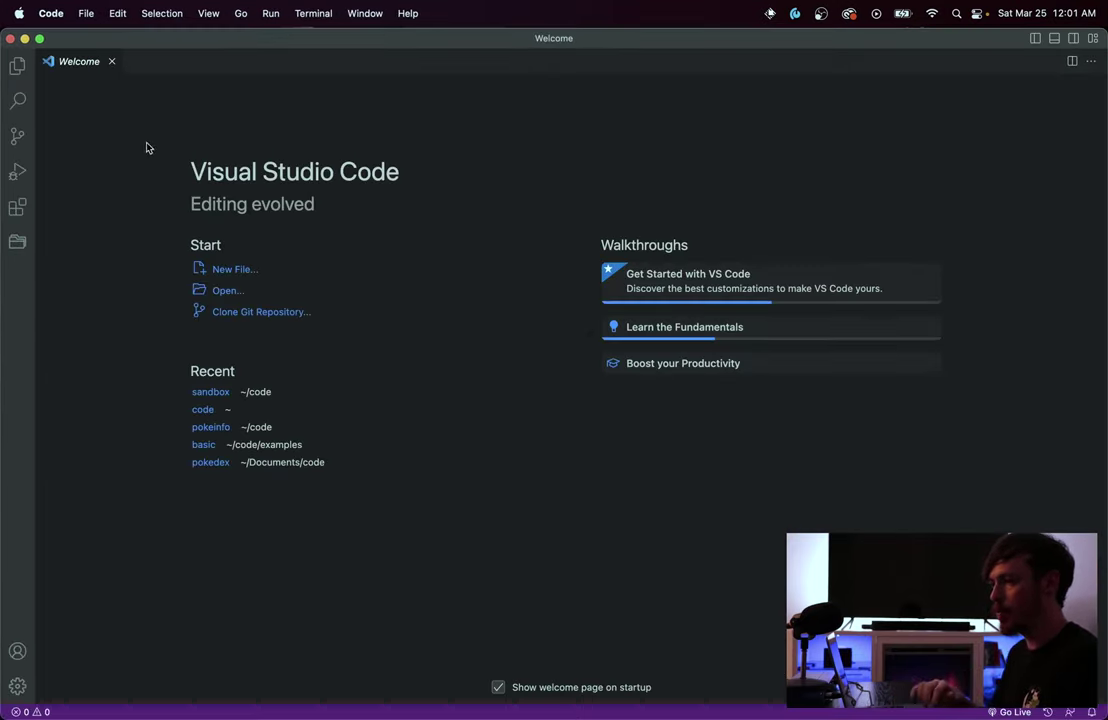
- Close the Welcome window and run the Search Project Manager command found by searching the launcher for "vs code"
key("super+w")
left_click(368, 240)
key("alt+space")
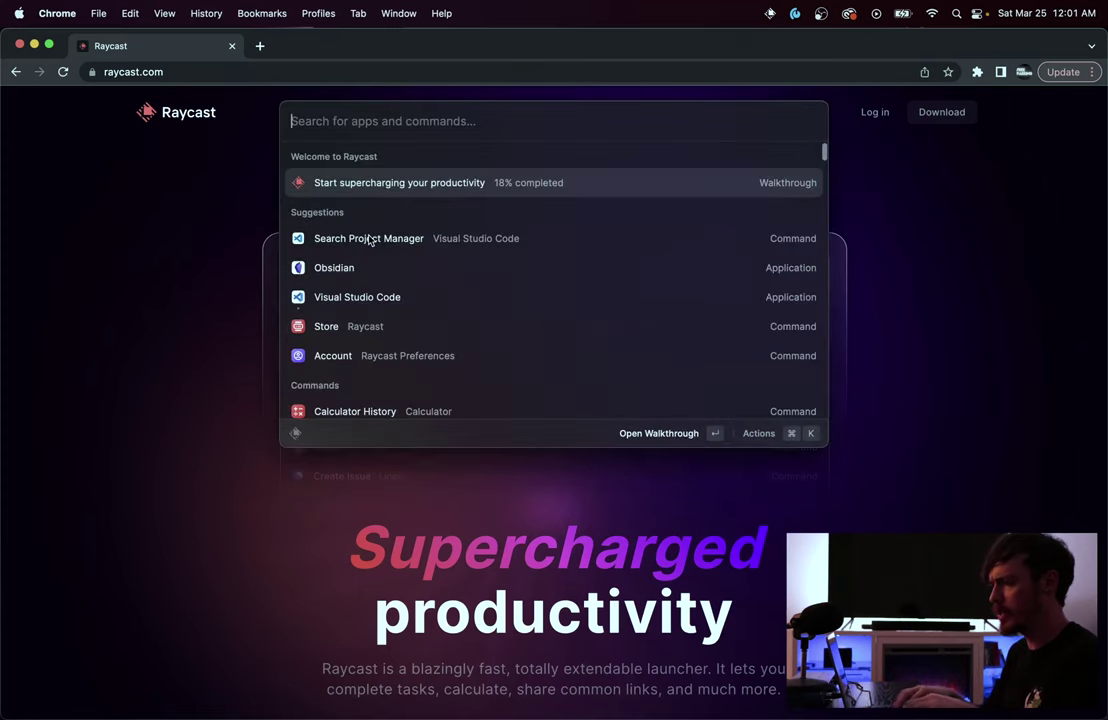
type("vs code")
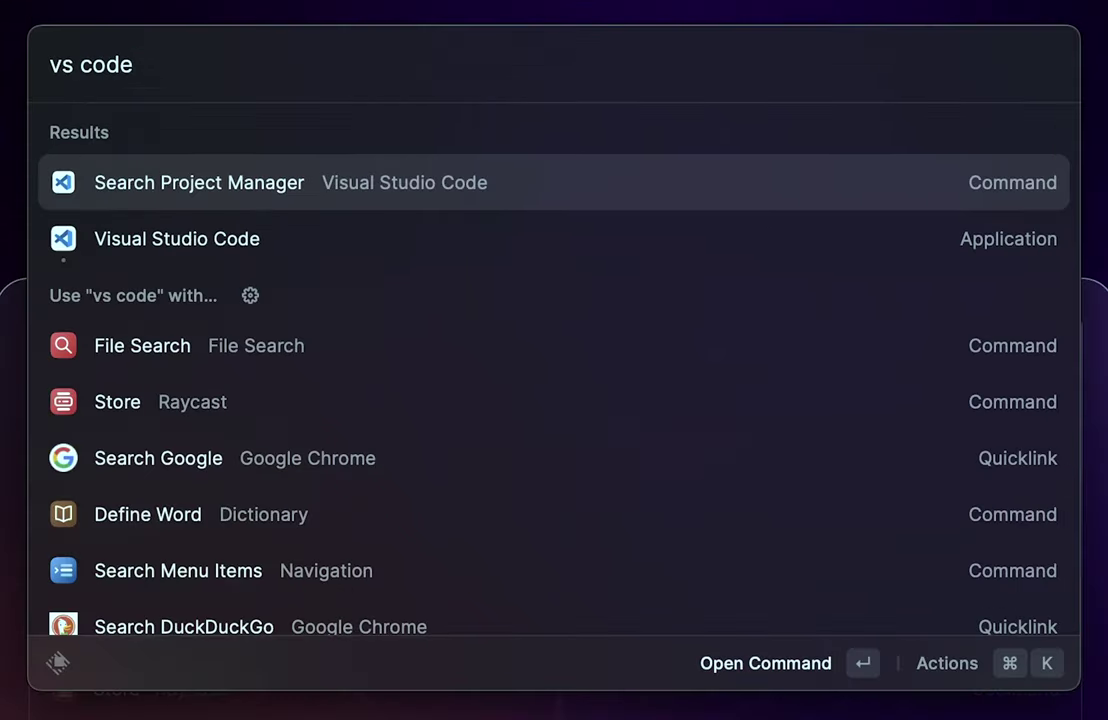
key("Return")
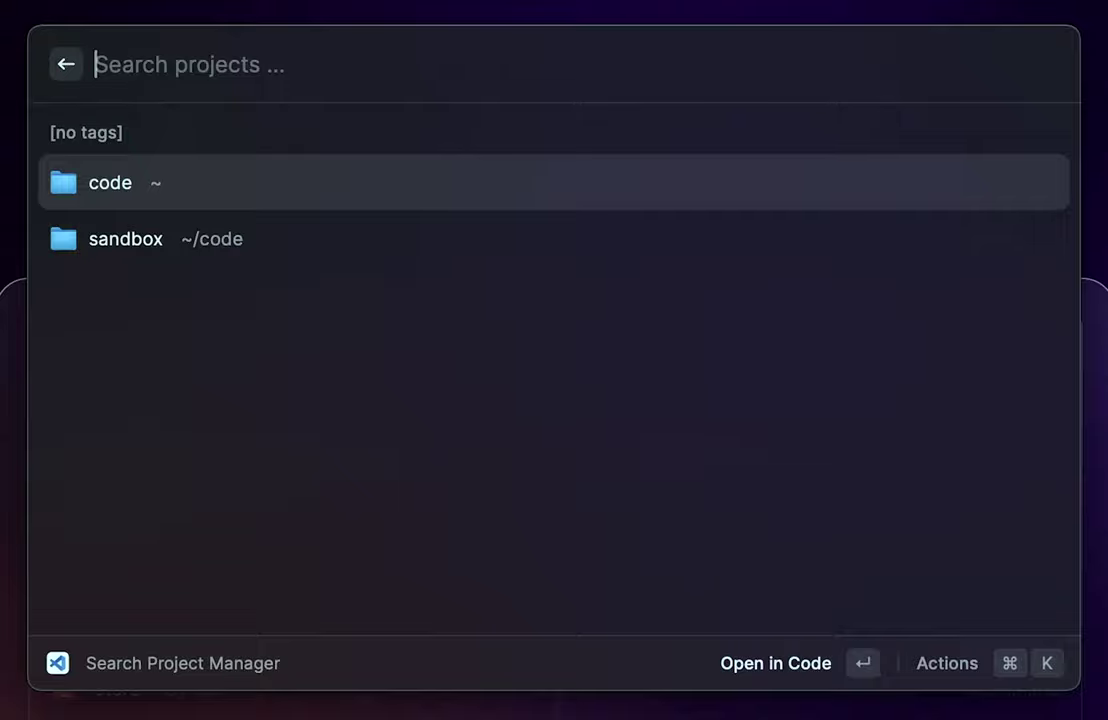
- Open the sandbox project in VS Code from the project manager's list
key("Down")
key("Up")
key("Down")
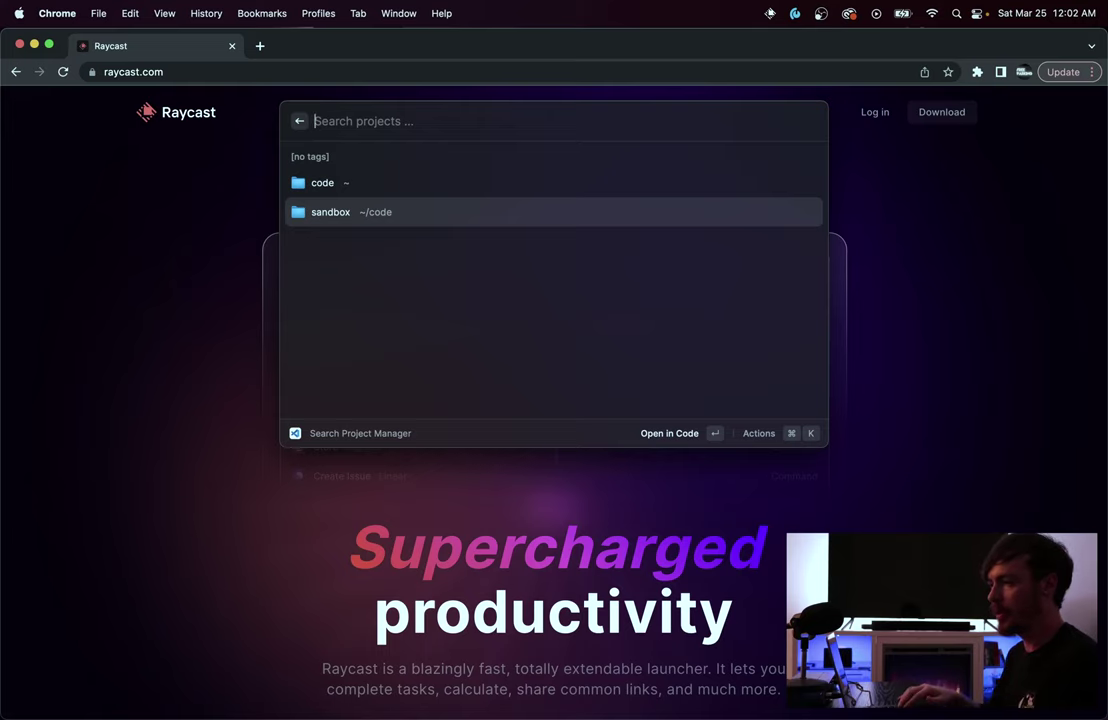
key("Up")
key("Down")
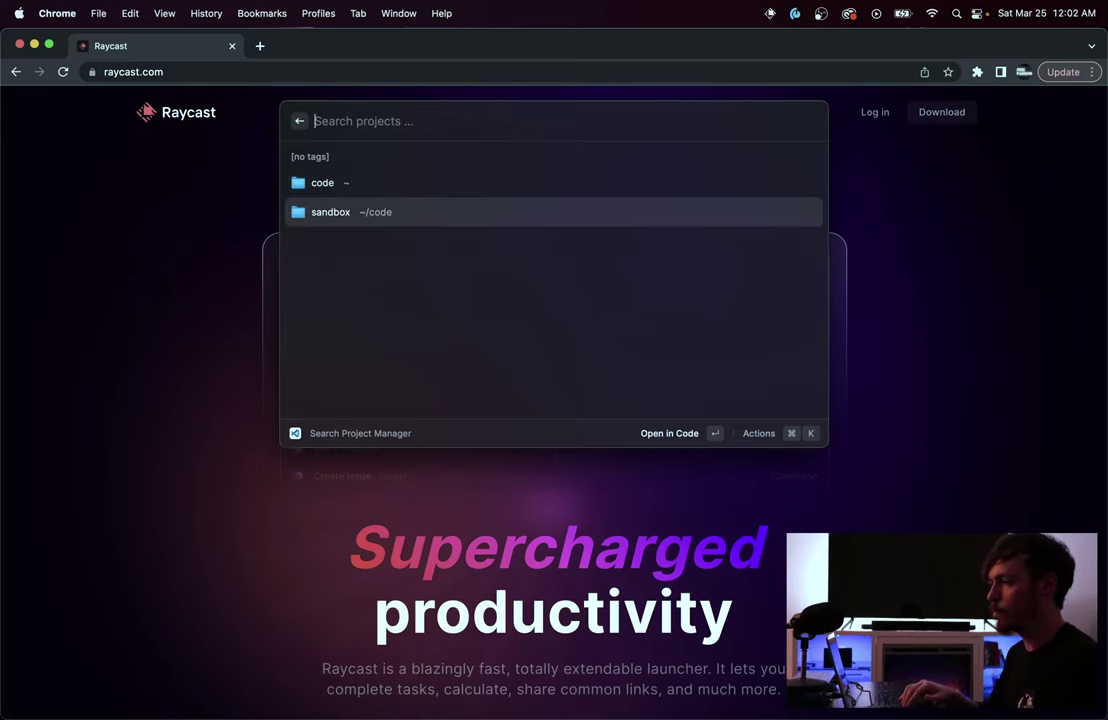
key("Return")
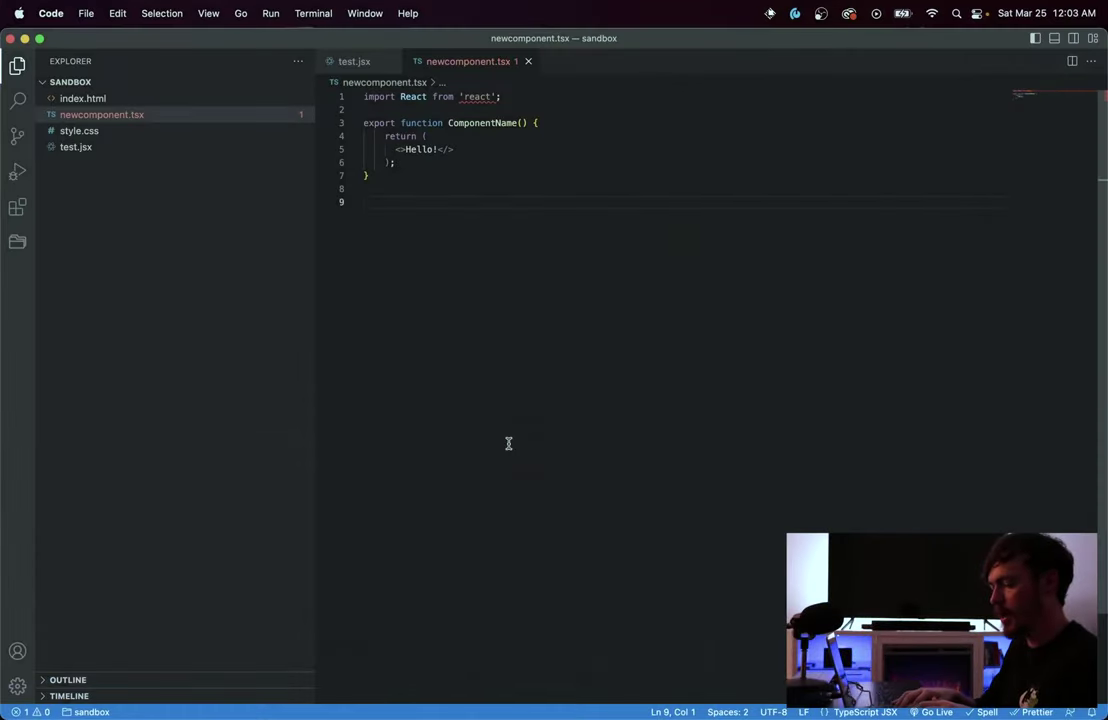
- Bring up the launcher and examine its suggestions and first built-in commands
key("alt+space")
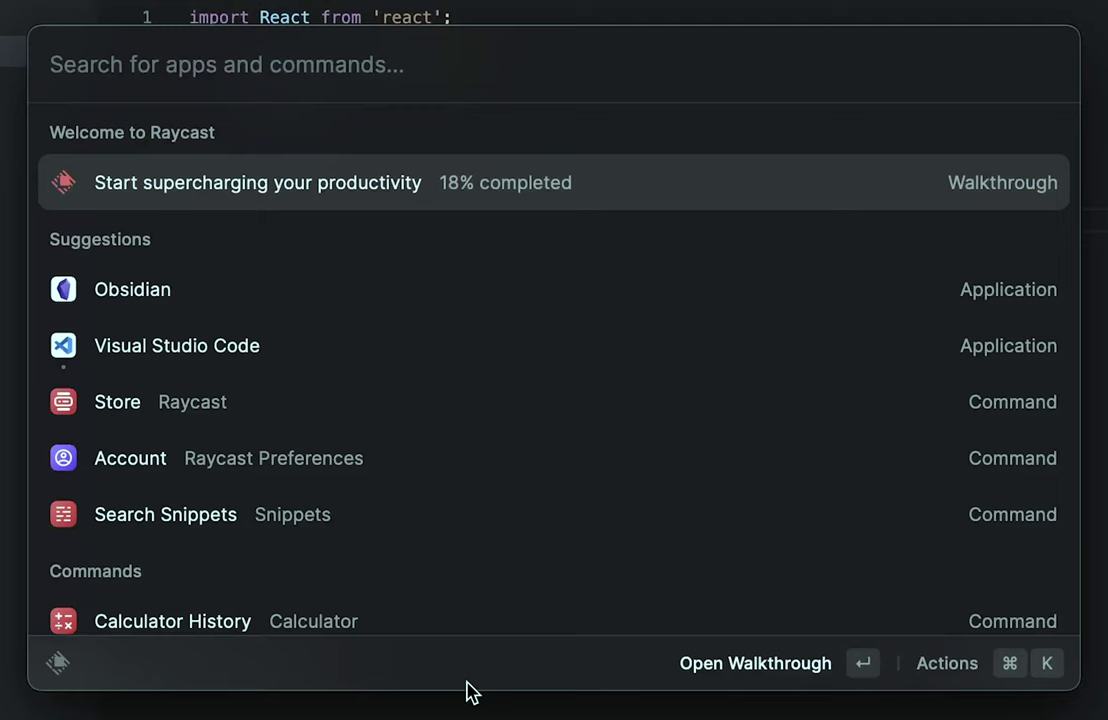
key("Down")
key("Down")
key("Down")
key("Down")
key("Down")
key("Down")
key("Down")
key("Down")
key("Down")
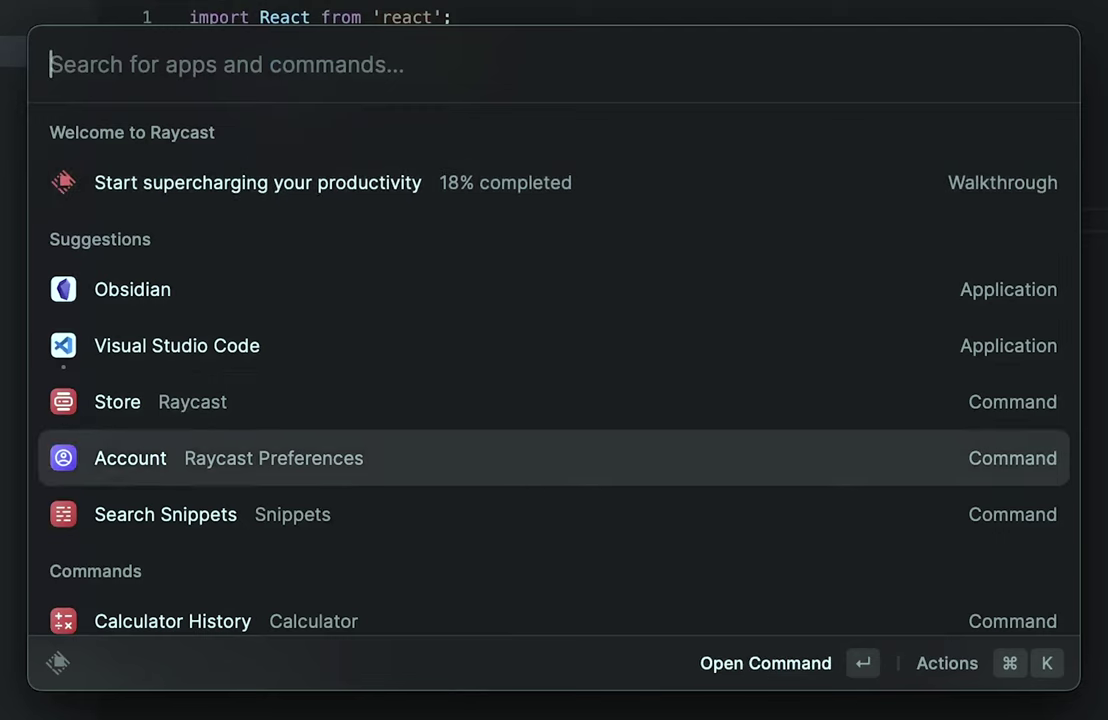
key("Up")
key("Up")
key("Up")
key("Up")
key("Up")
key("Up")
key("Up")
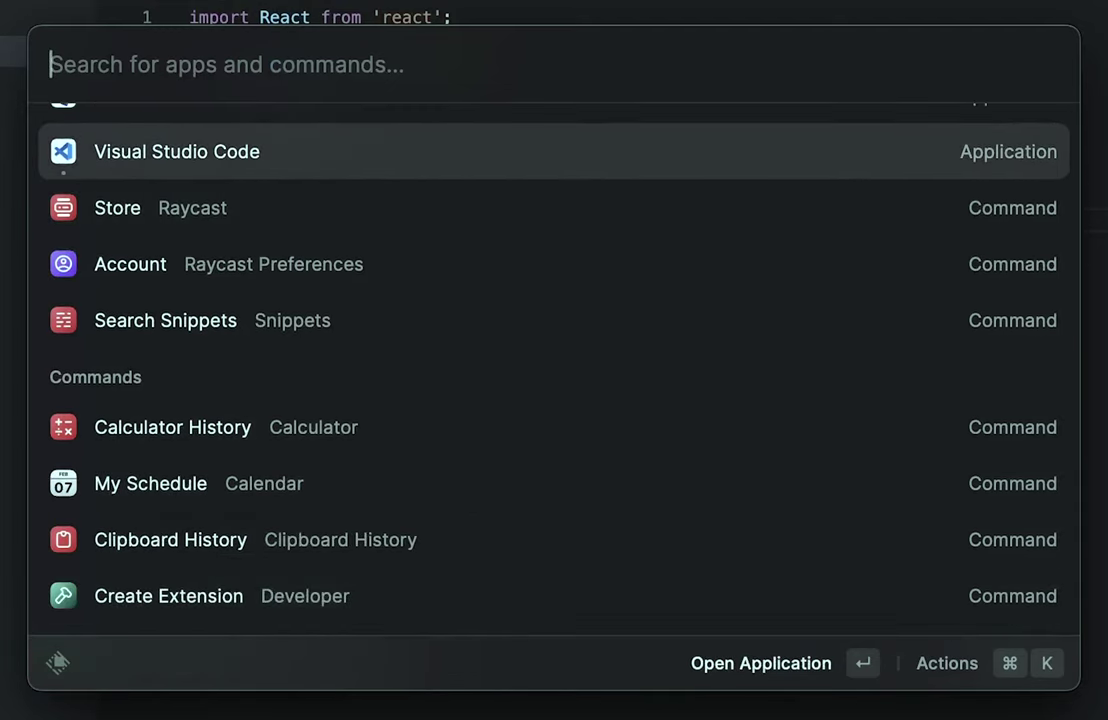
key("Down")
key("Down")
key("Down")
key("Down")
key("Down")
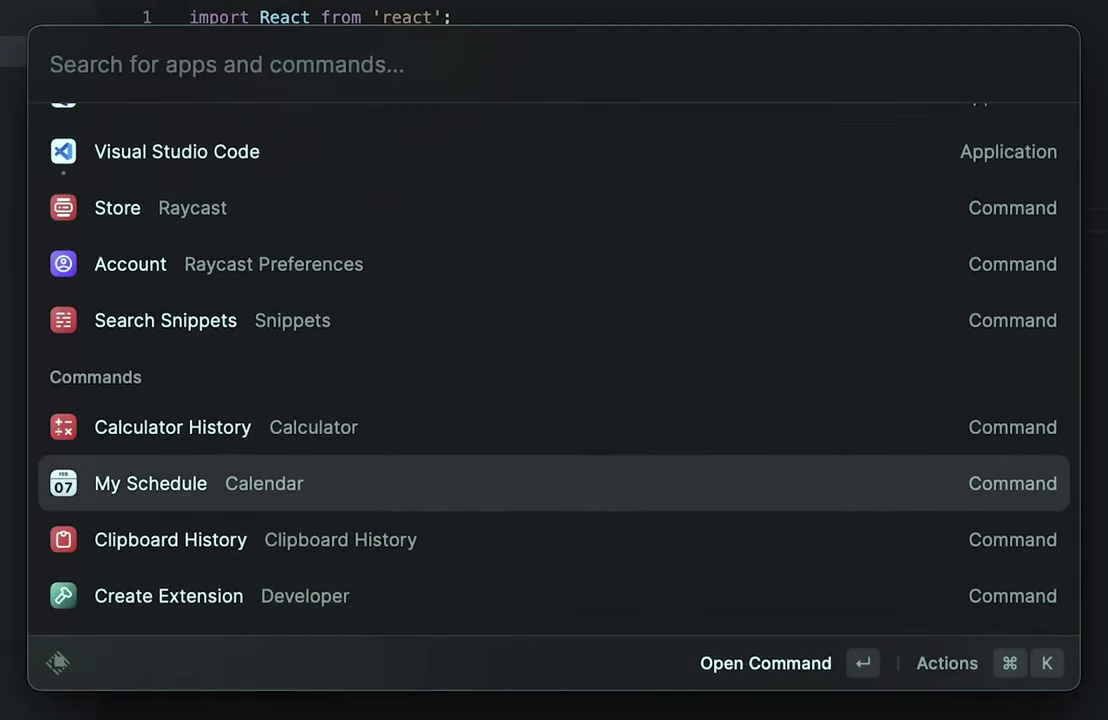
key("Up")
key("Up")
key("Up")
key("Up")
key("Up")
key("Up")
- Search the launcher for "vs" to check the matching applications and commands
type("vs")
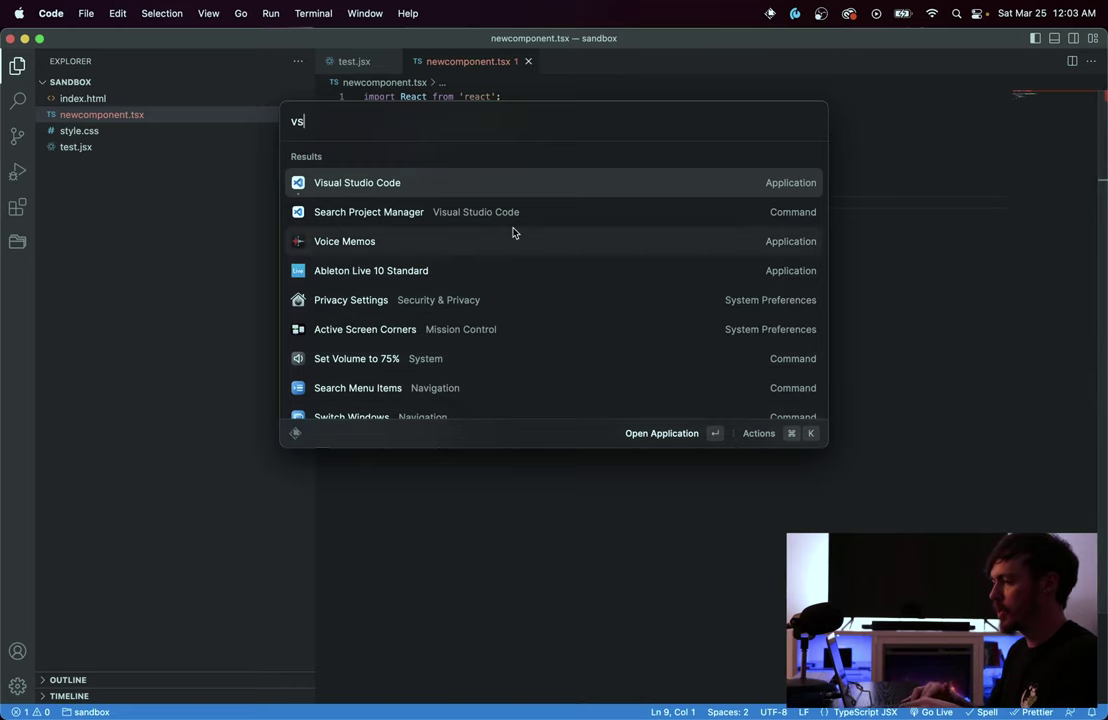
key("Down")
key("Down")
key("Down")
key("Down")
key("Down")
key("Down")
key("Down")
key("Down")
key("Down")
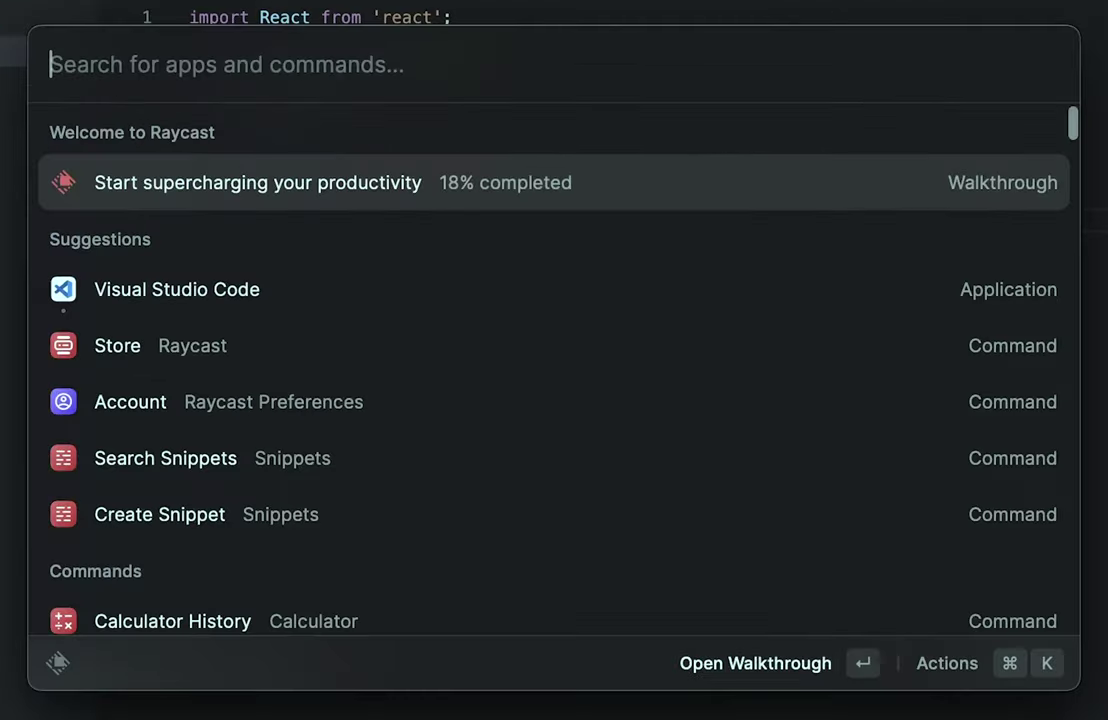
- Browse the launcher's full command list down to the Paste Recent Screenshot command
key("Down")
key("Down")
key("Down")
key("Down")
key("Down")
key("Down")
key("Down")
key("Down")
key("Down")
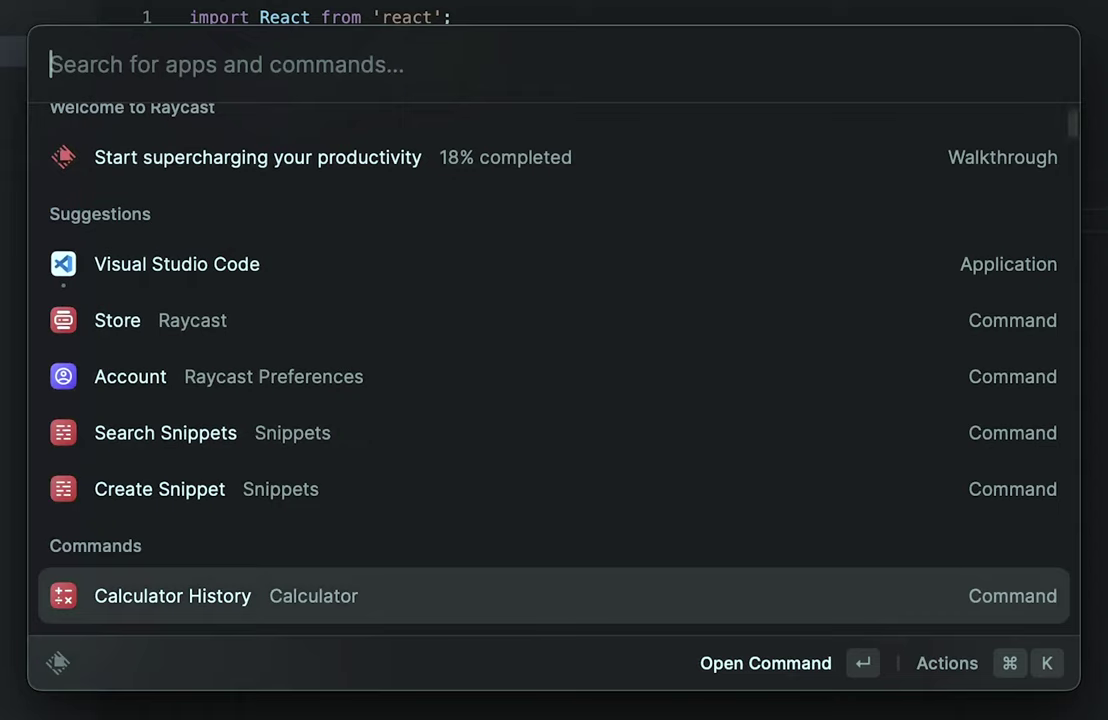
key("Down")
key("Down")
key("Down")
key("Down")
key("Down")
key("Down")
key("Down")
key("Down")
key("Down")
key("Down")
key("Down")
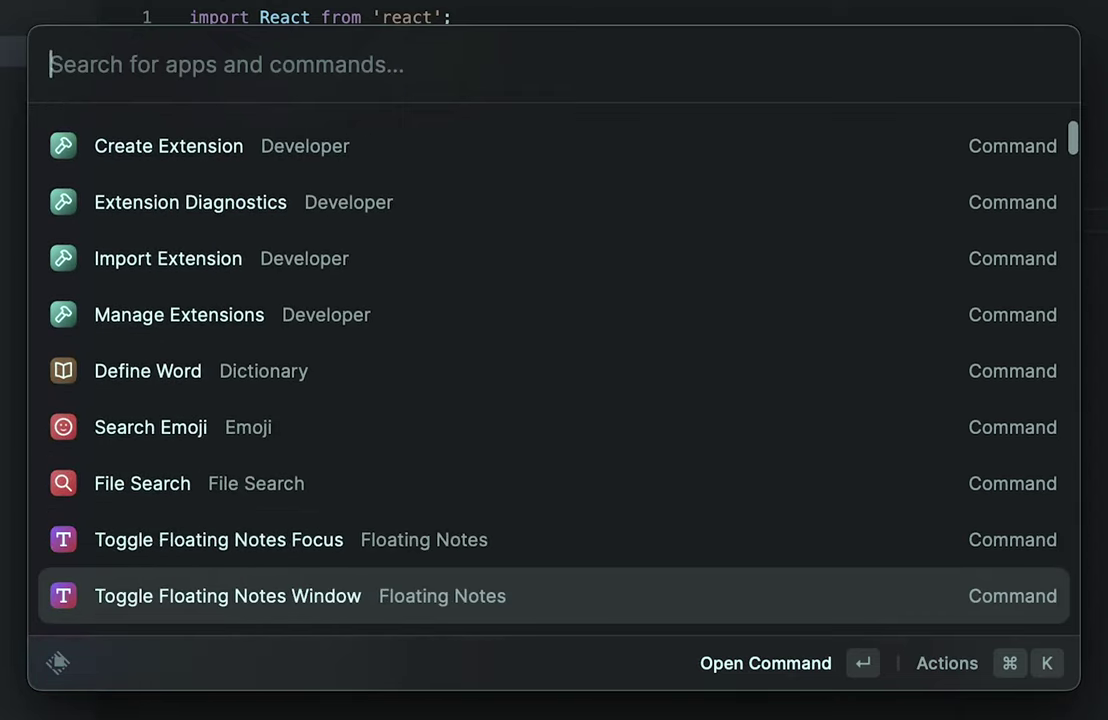
key("Down")
key("Down")
key("Down")
key("Down")
key("Down")
key("Down")
key("Down")
key("Down")
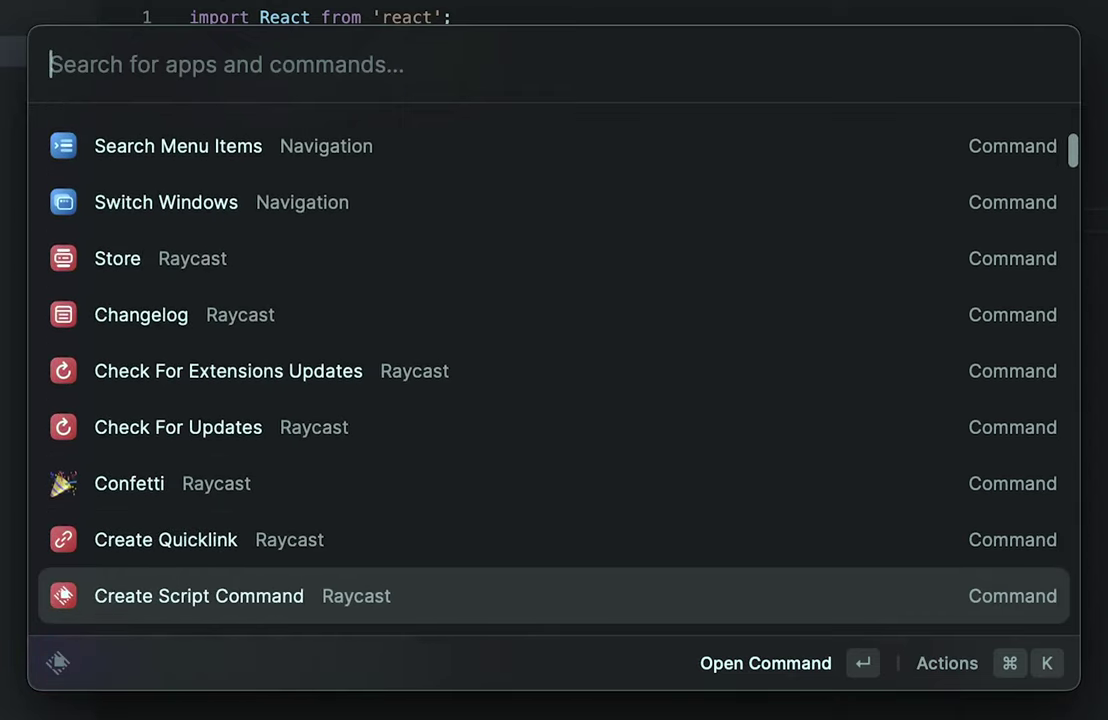
key("Down")
key("Down")
key("Down")
key("Down")
key("Down")
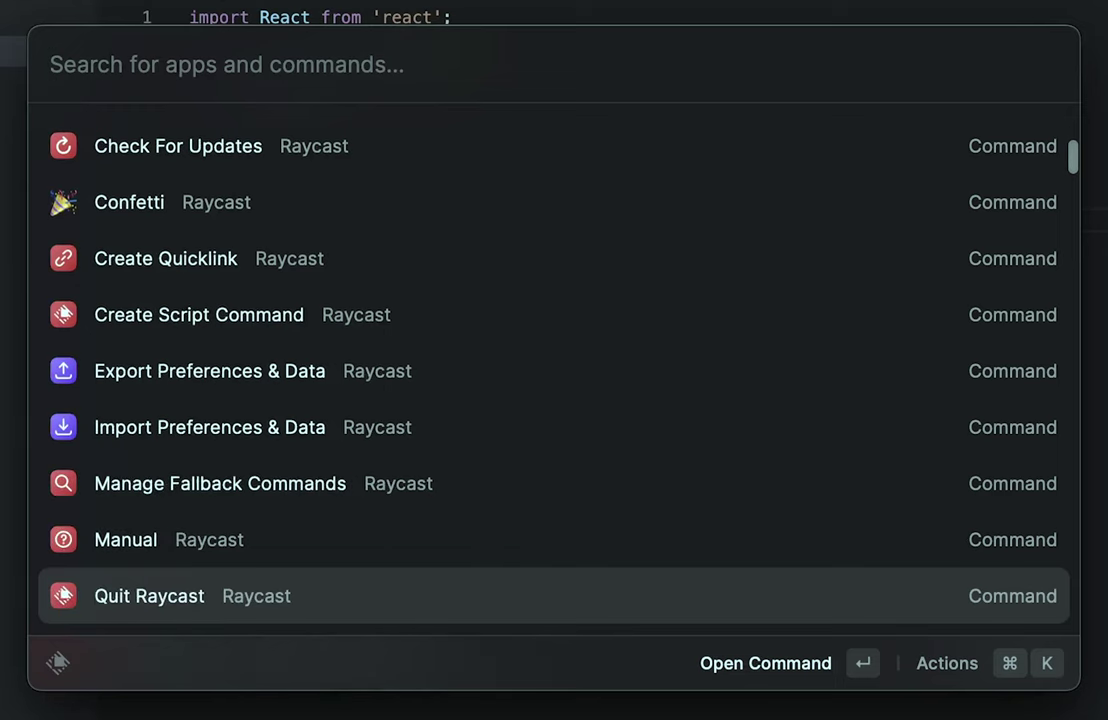
key("Down")
key("Down")
key("Down")
key("Down")
key("Down")
key("Down")
key("Down")
key("Down")
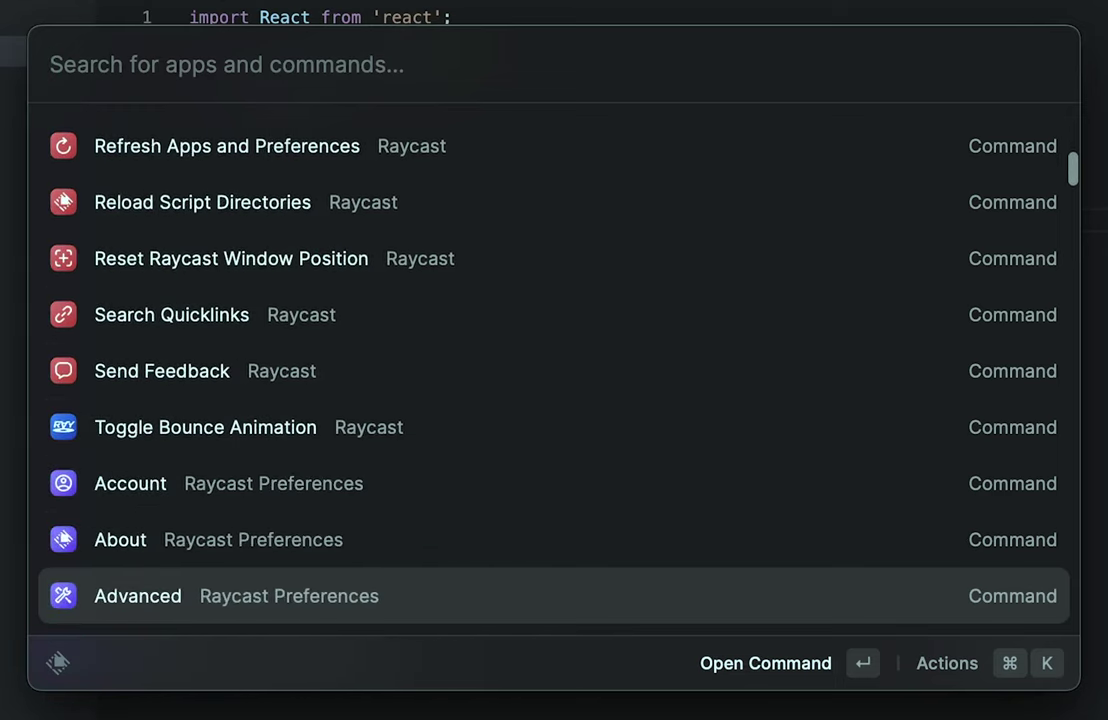
key("Down")
key("Down")
key("Down")
key("Down")
key("Down")
key("Down")
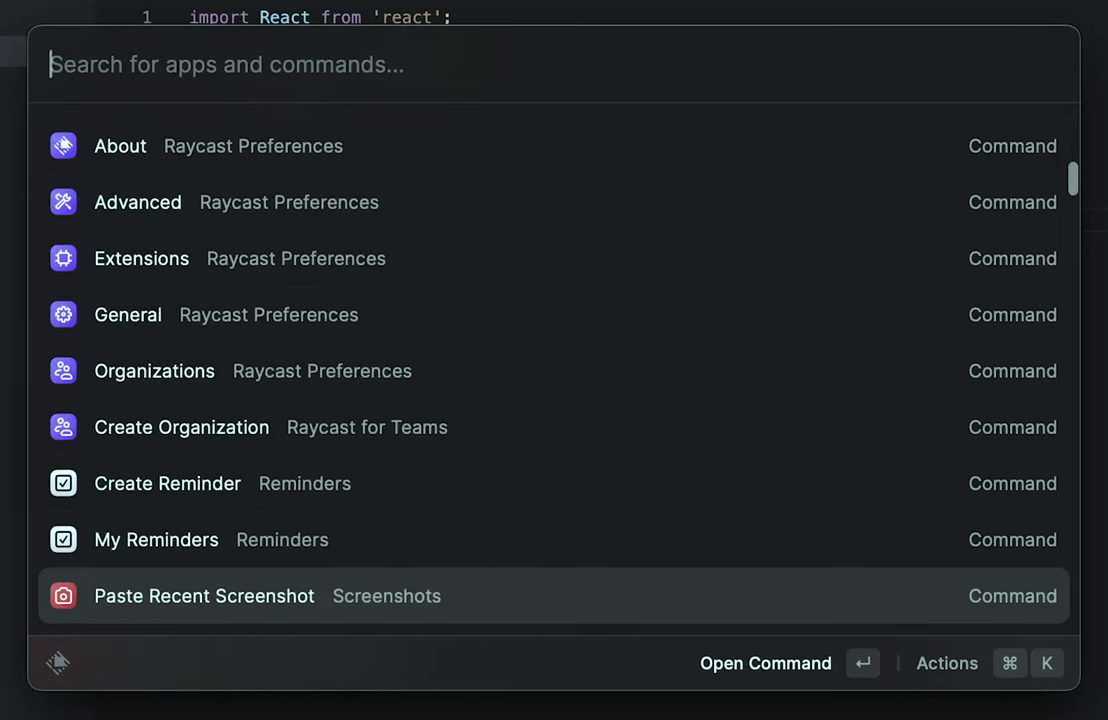
- Examine the actions available for the Paste Recent Screenshot command, down to Configure Extension, and dismiss them
key("super+k")
key("Down")
key("Down")
key("Down")
key("Down")
key("Down")
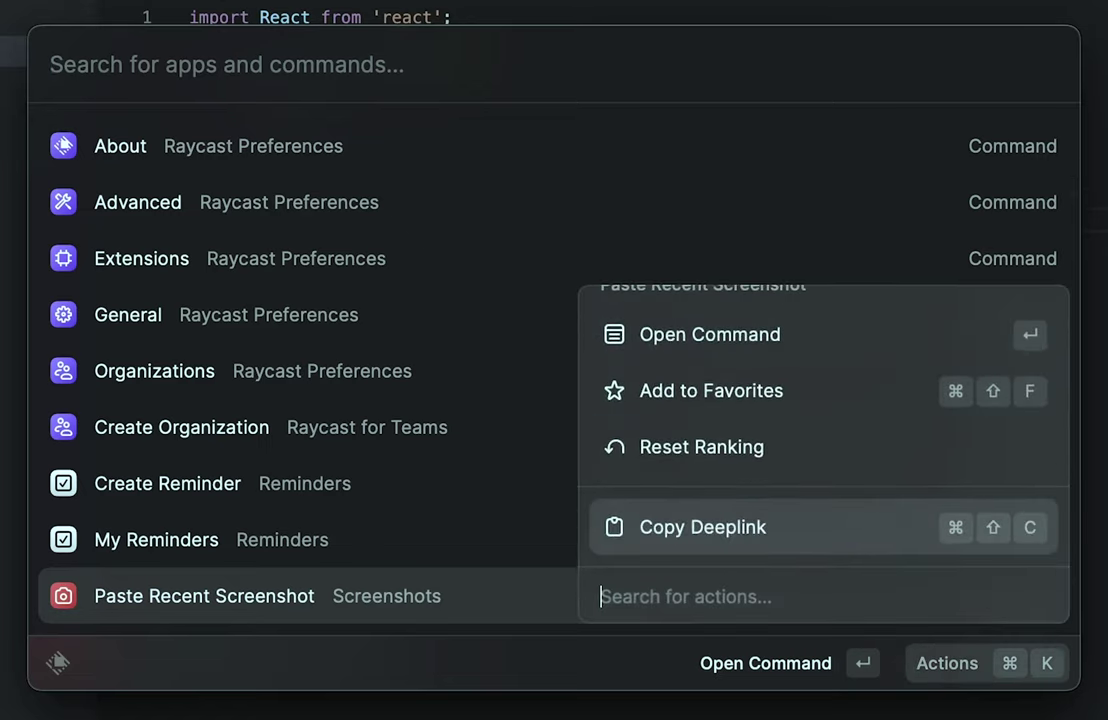
key("Up")
key("Up")
key("Up")
key("Up")
key("Up")
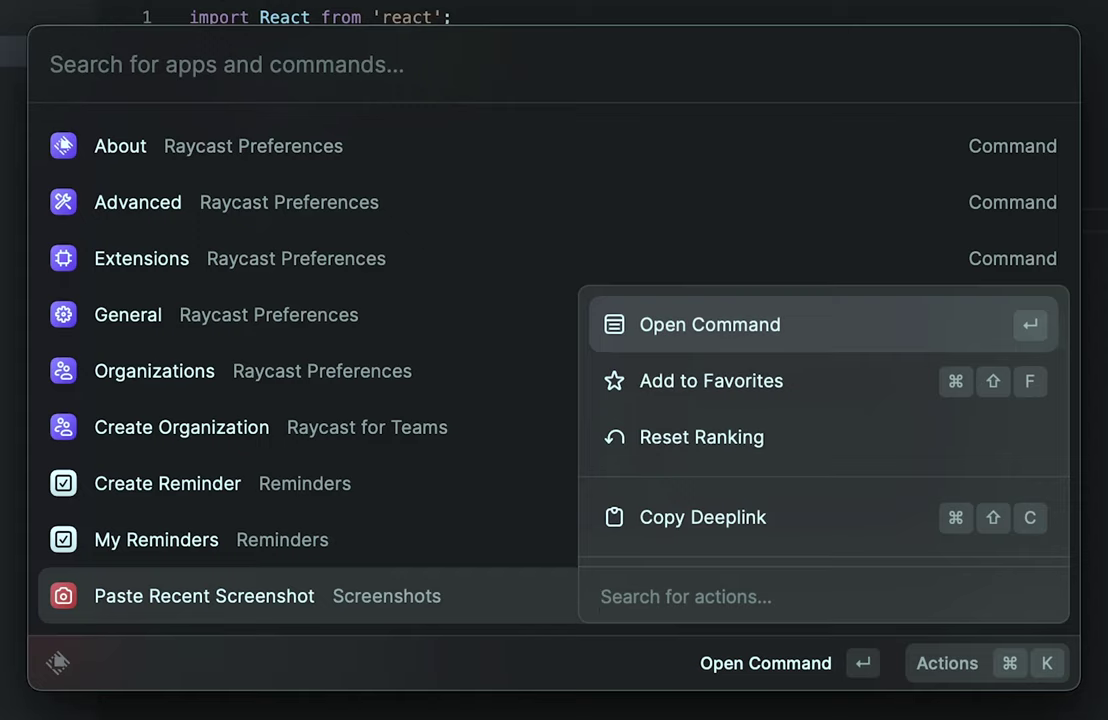
key("Down")
key("Down")
key("Down")
key("Down")
key("Down")
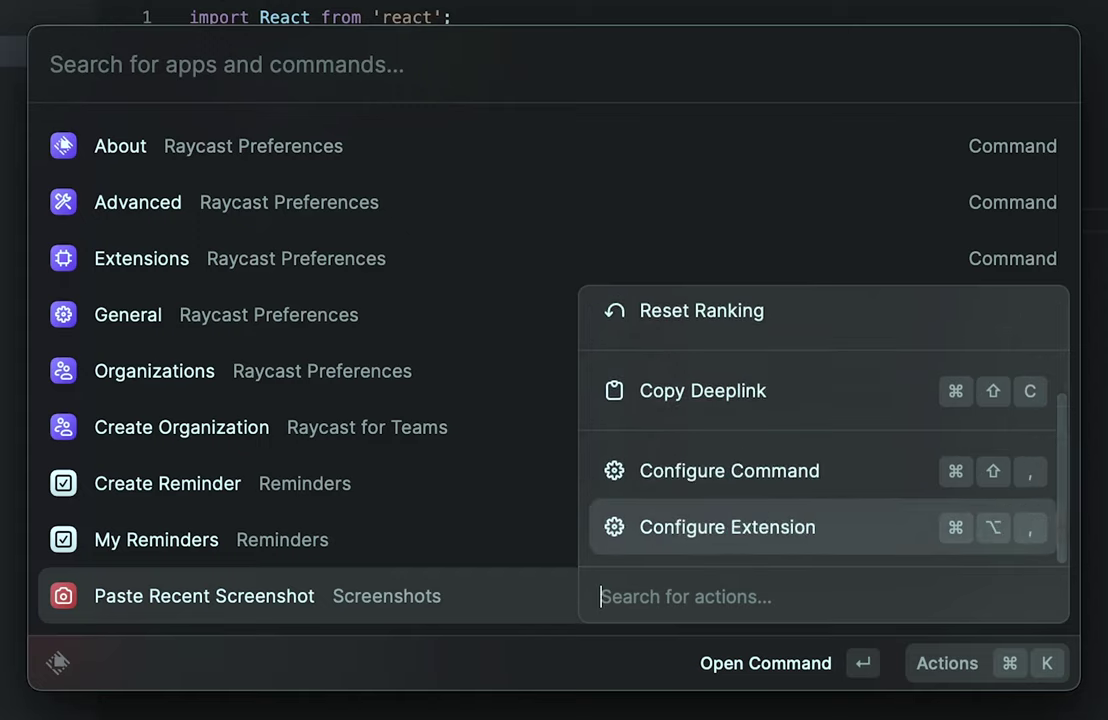
key("Escape")
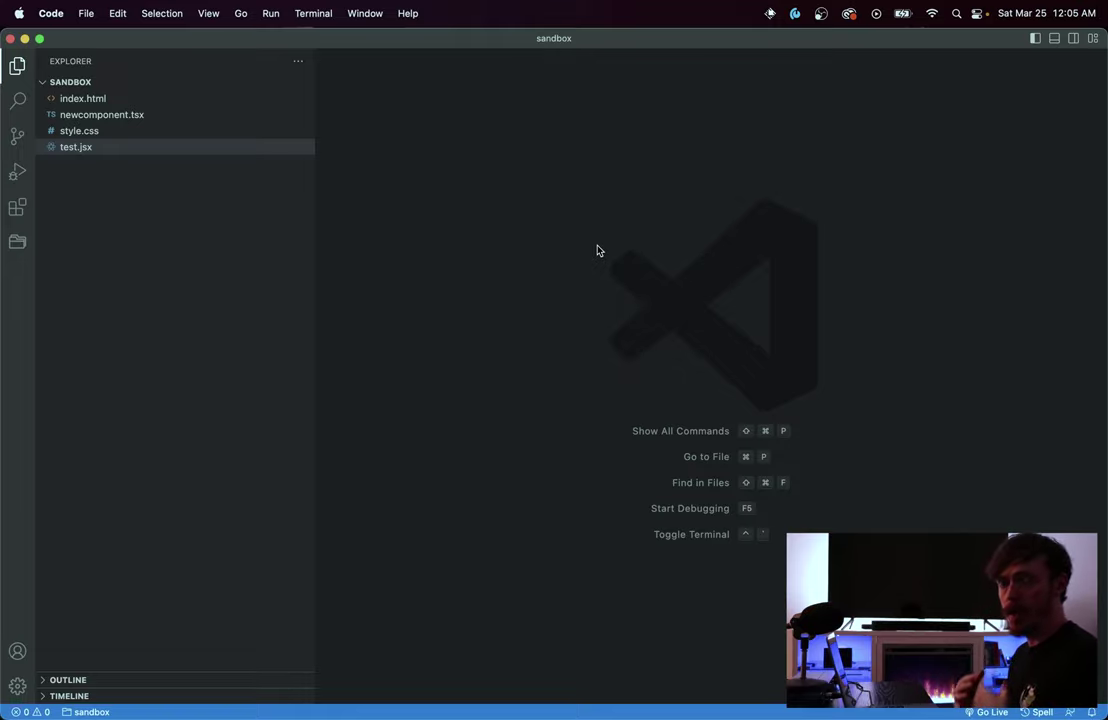
- Open index.html from the sandbox project, enlarge the interface and narrow the file explorer to give the code more room
left_click(95, 99)
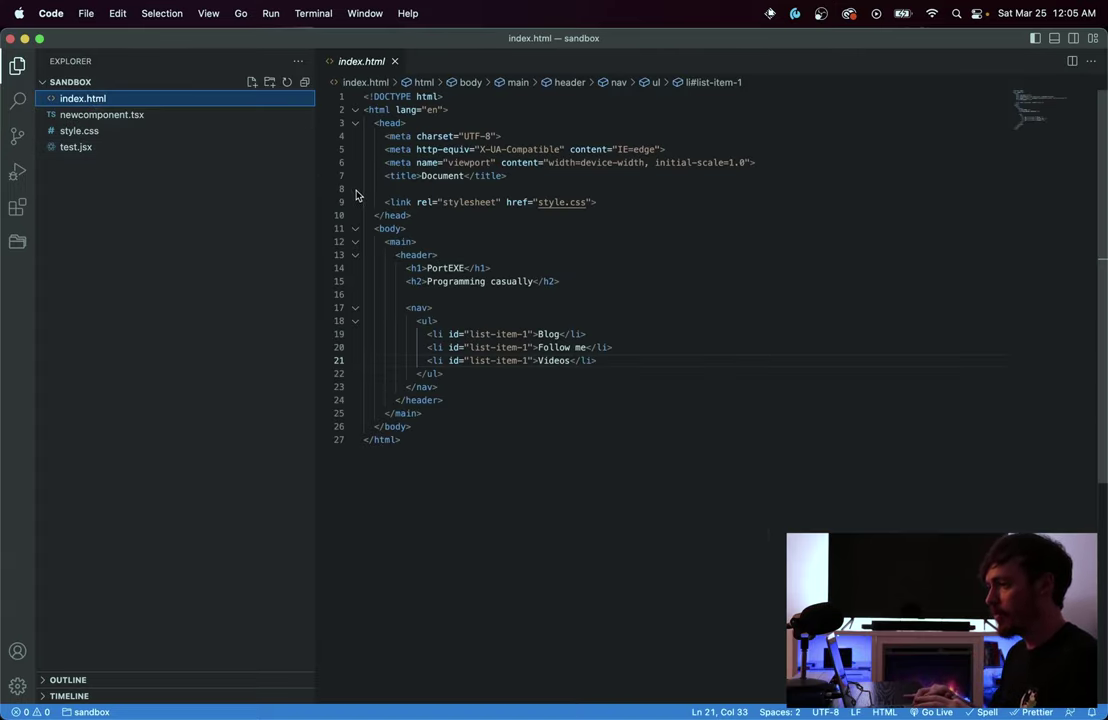
left_click(450, 224)
key("super+equal")
key("super+equal")
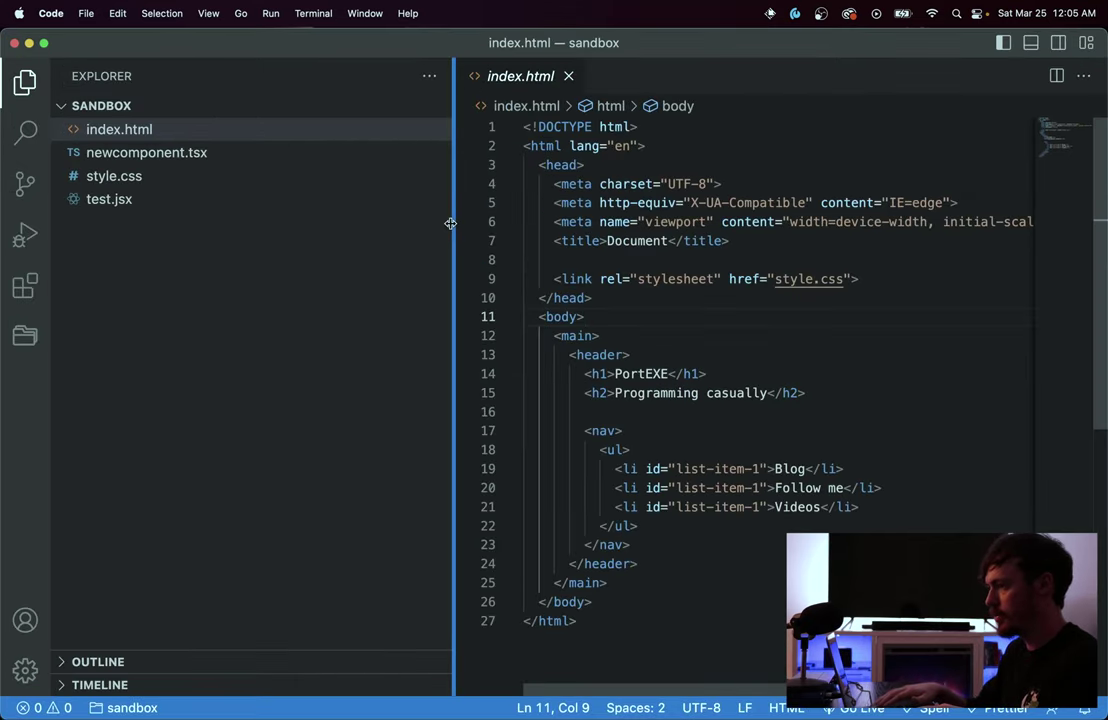
left_click_drag(450, 224, 230, 218)
- Change the ids of the "Follow me" and "Videos" list items to list-item-2 and list-item-3, and save index.html
scroll(396, 393, "down", 5)
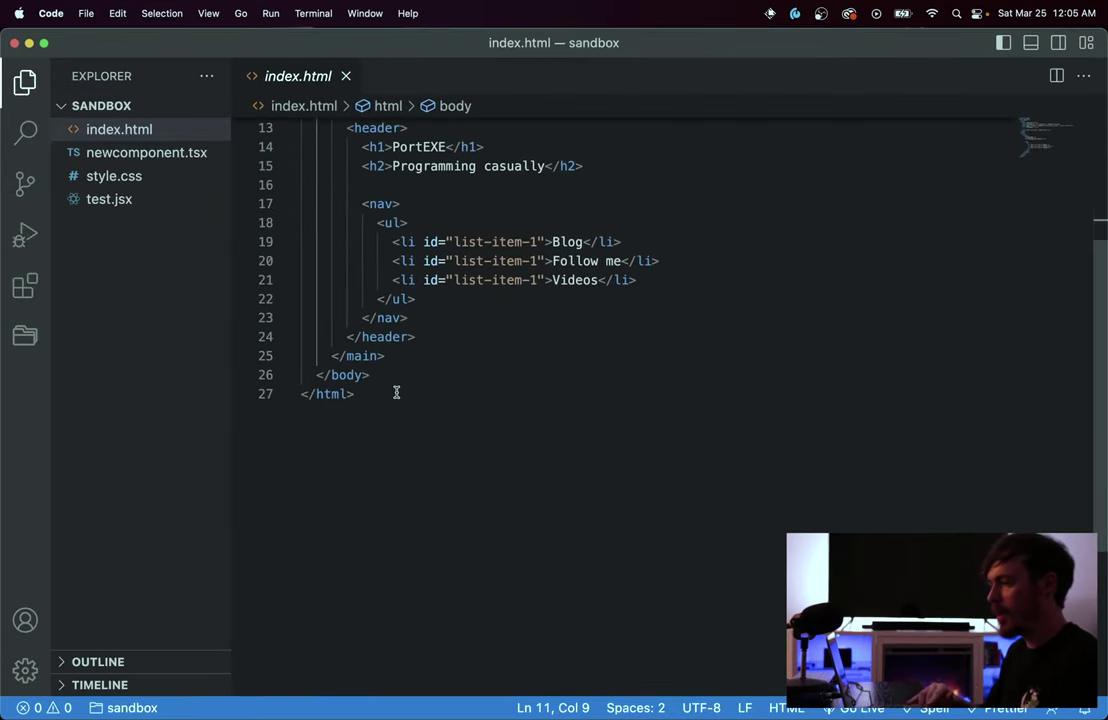
left_click_drag(390, 241, 640, 280)
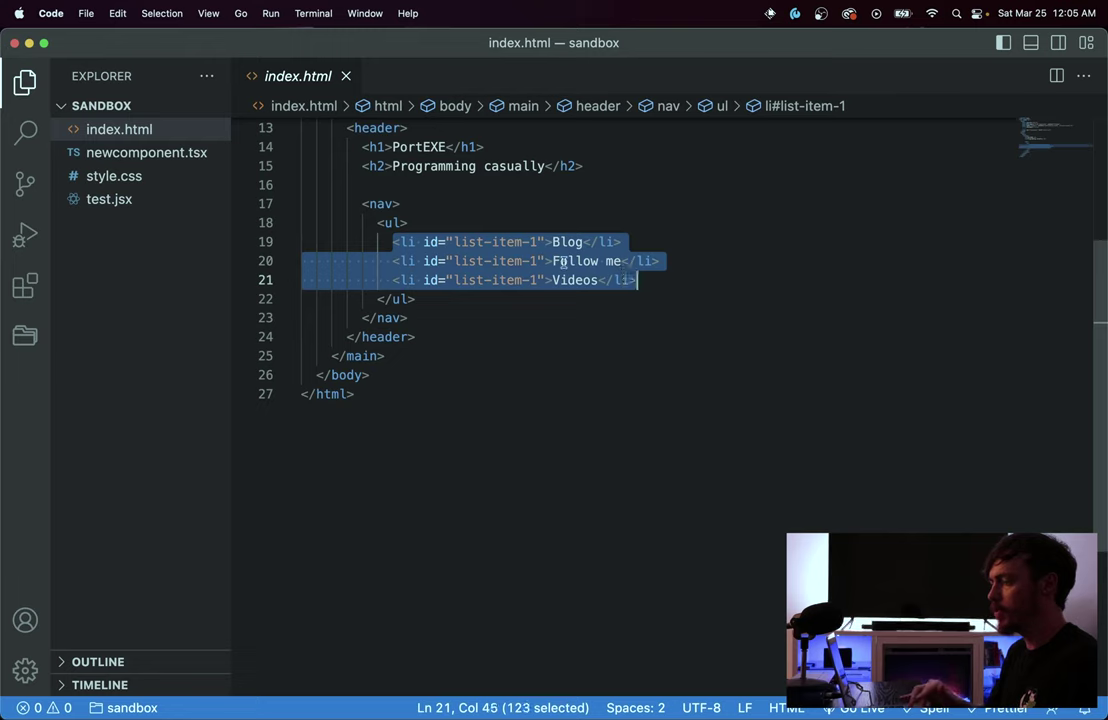
left_click(540, 261)
key("BackSpace")
type("2")
left_click(540, 280)
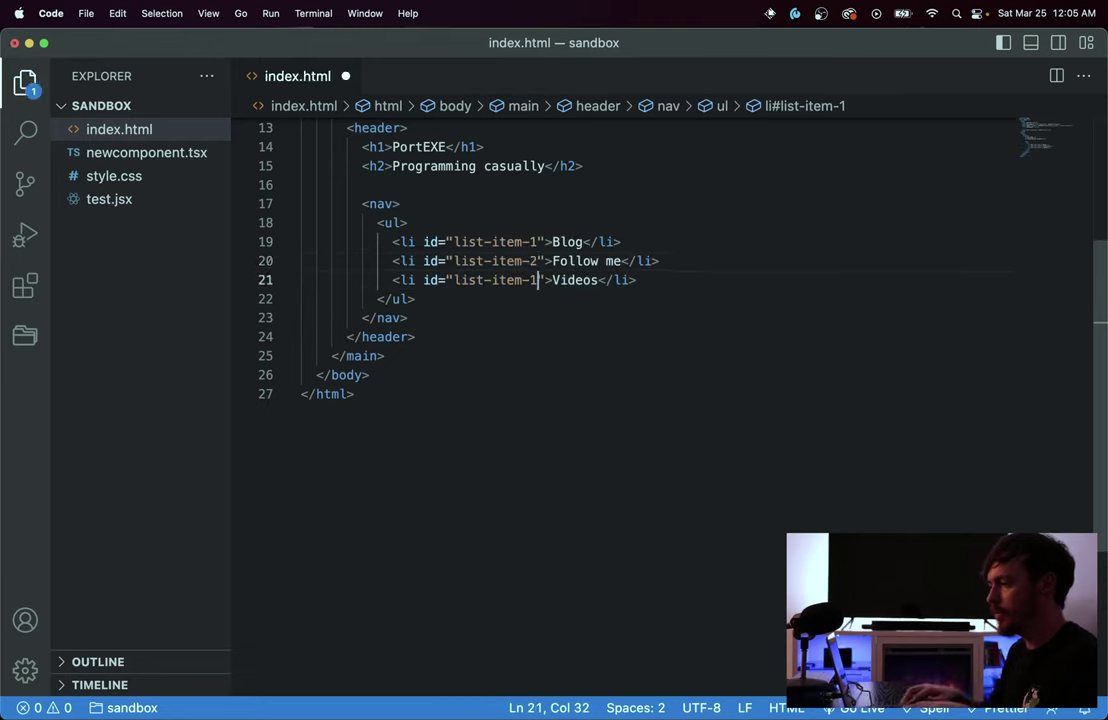
key("BackSpace")
type("3")
key("super+s")
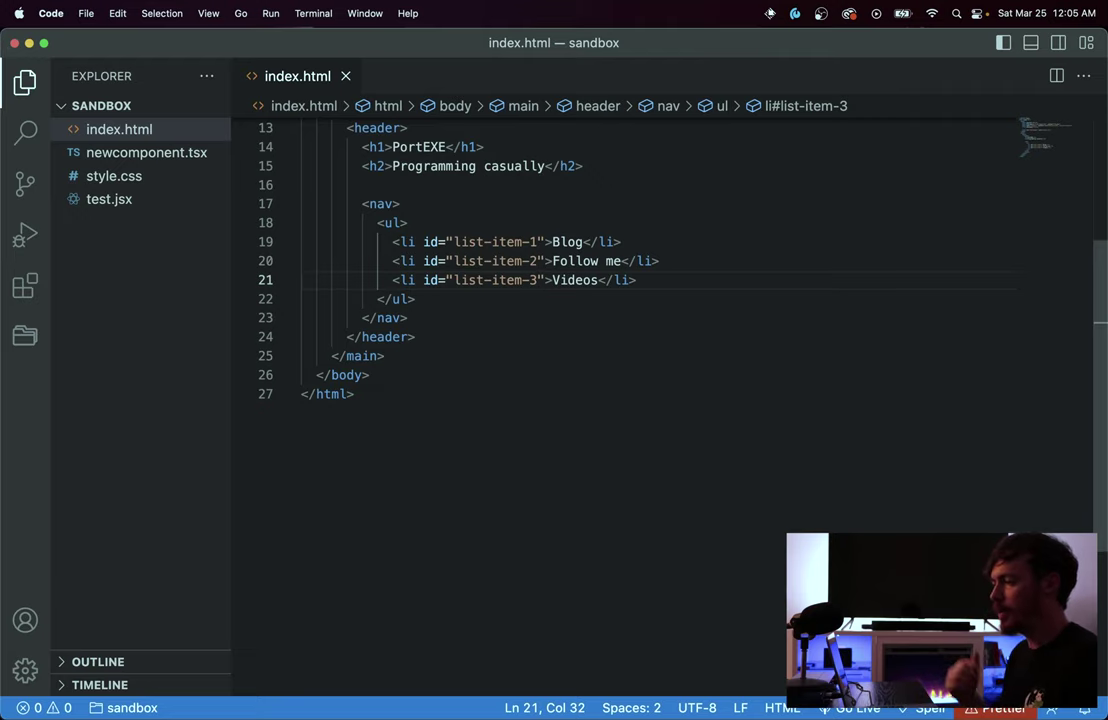
- Open style.css in a split editor beside index.html and hide the file explorer
left_click(143, 180)
left_click_drag(420, 76, 930, 240)
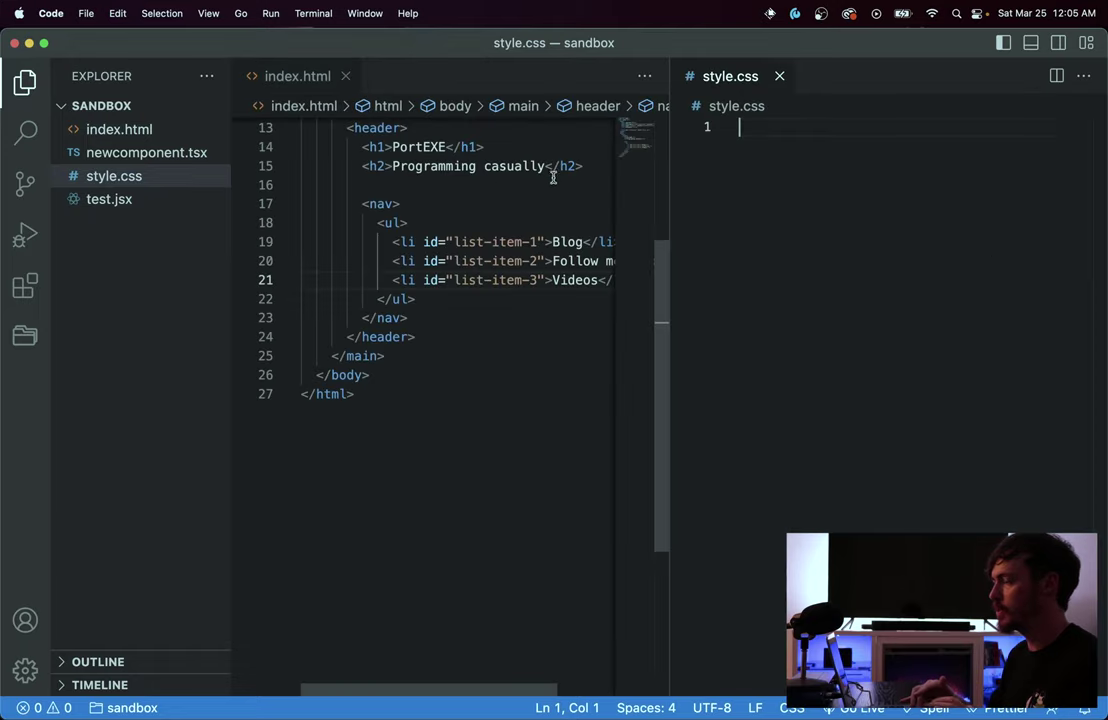
key("super+b")
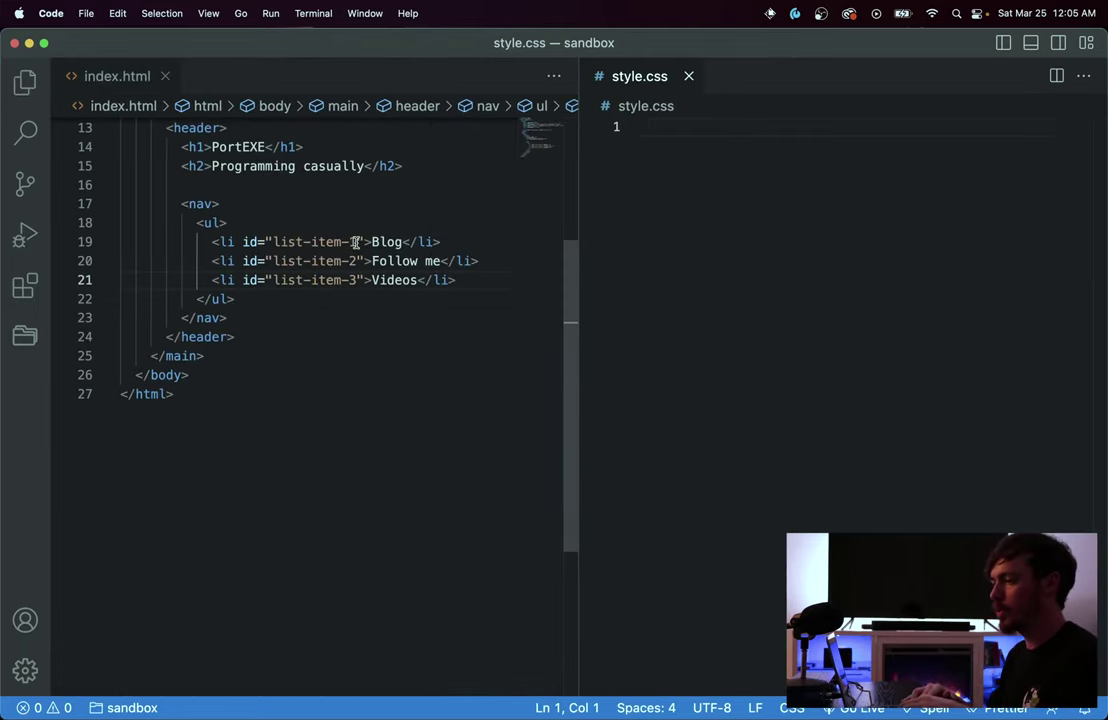
- Copy the Blog list item's id from index.html and add an empty #list-item-1 rule to style.css
left_click_drag(357, 242, 273, 242)
key("super+c")
left_click(770, 303)
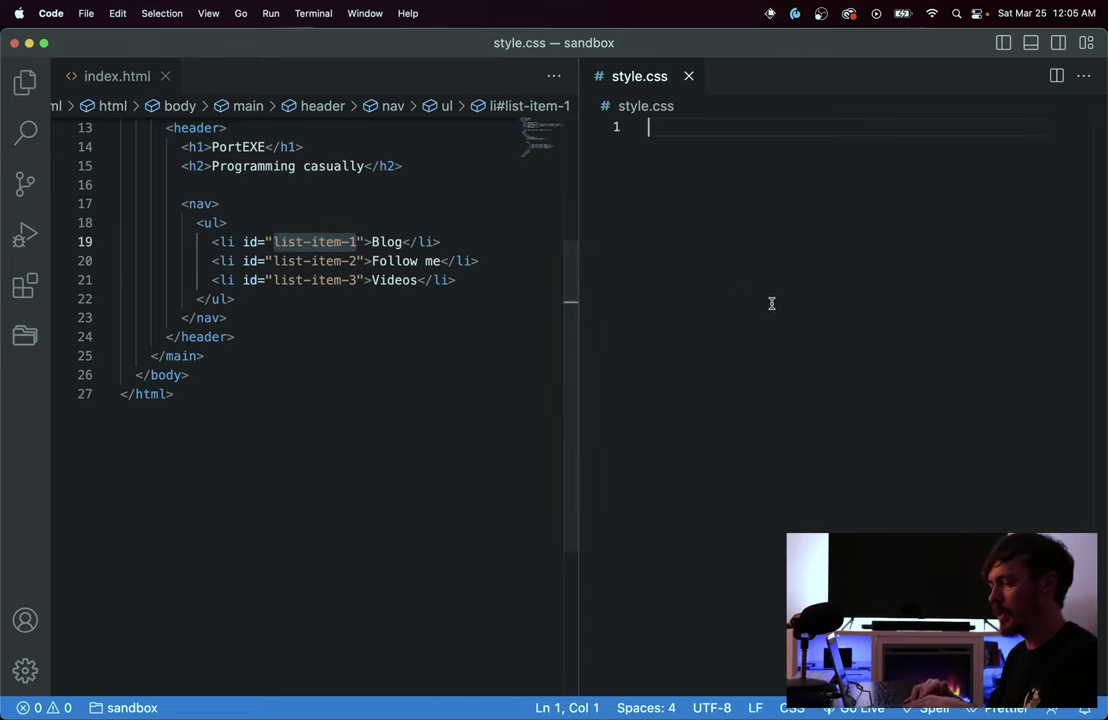
type("#")
key("super+v")
type("{")
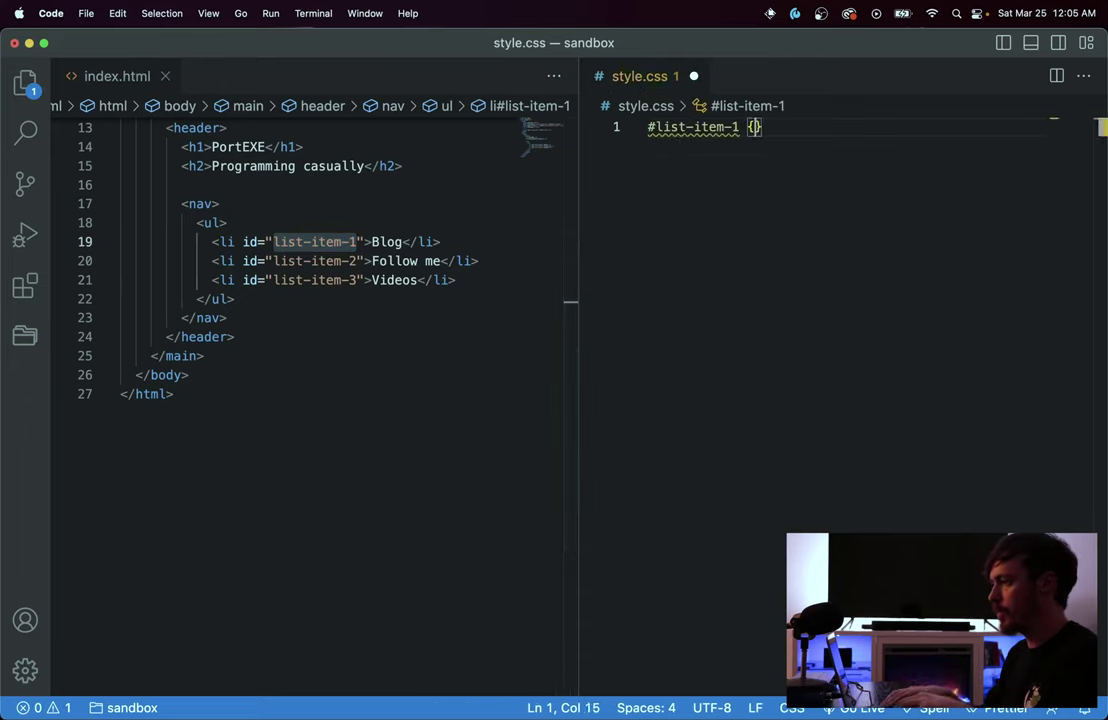
key("Return")
key("Down")
key("Return")
- Copy the "Follow me" list item's id from index.html and add an empty #list-item-2 rule below the first rule in style.css
left_click_drag(357, 261, 273, 261)
key("super+c")
left_click(752, 289)
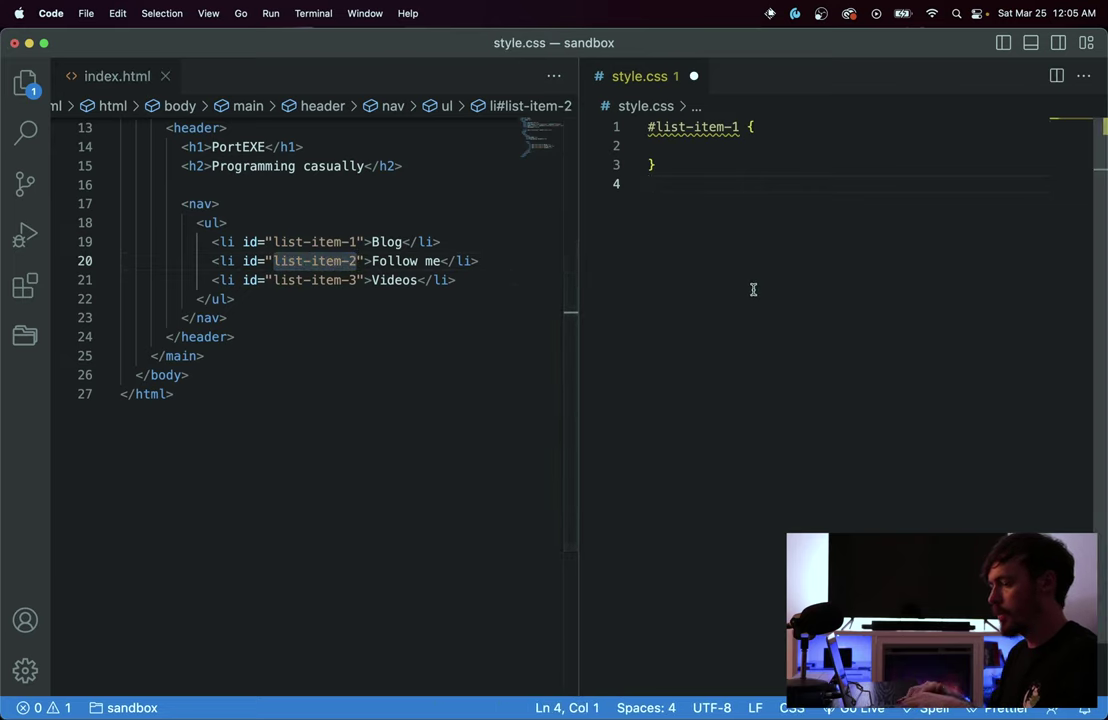
type("#")
key("super+v")
type("{")
key("Return")
- Delete all the rules in style.css and save the empty file
key("super+a")
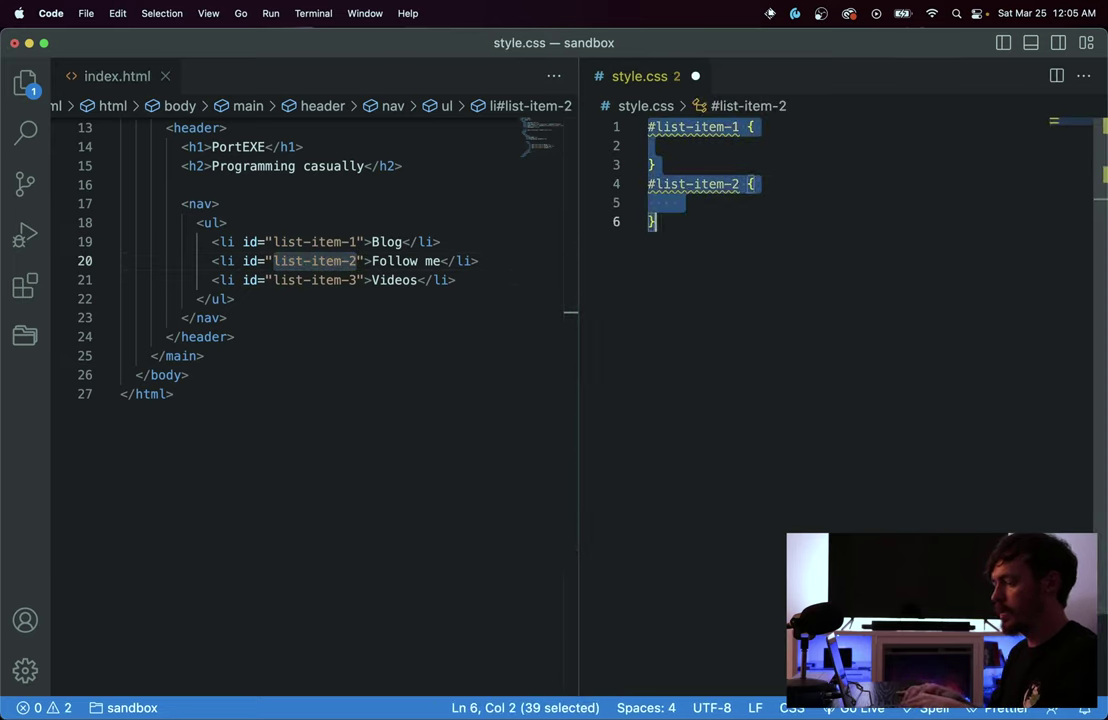
key("BackSpace")
key("super+s")
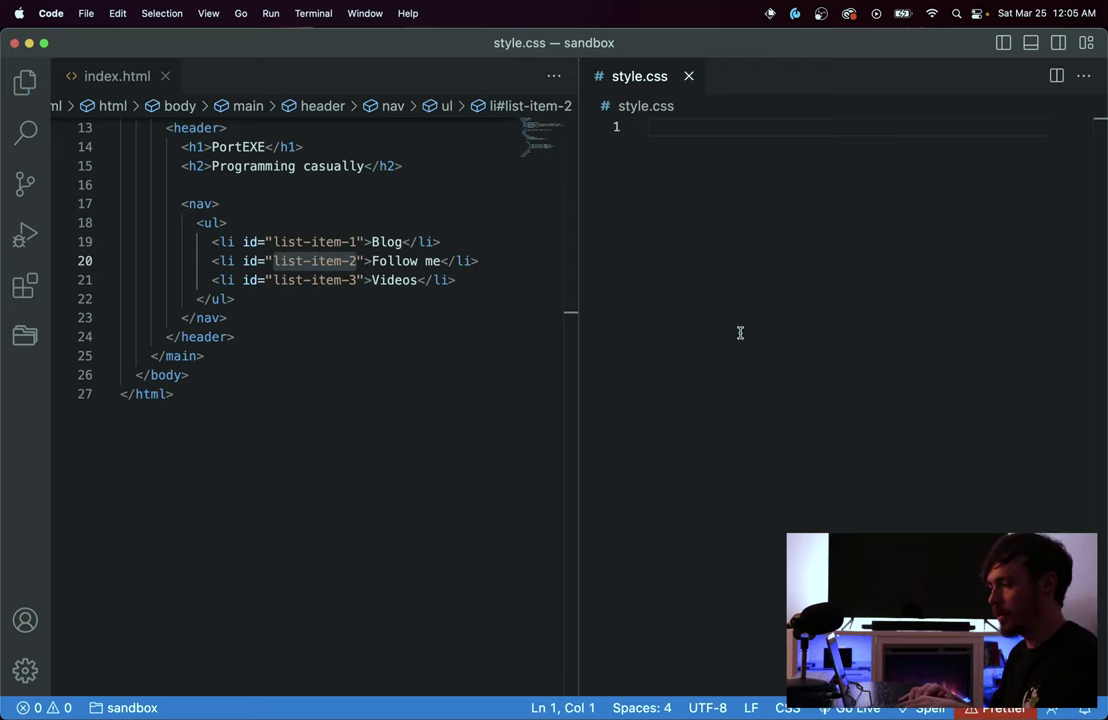
- Copy the ids list-item-1, list-item-2 and list-item-3 from index.html one after another
left_click(373, 337)
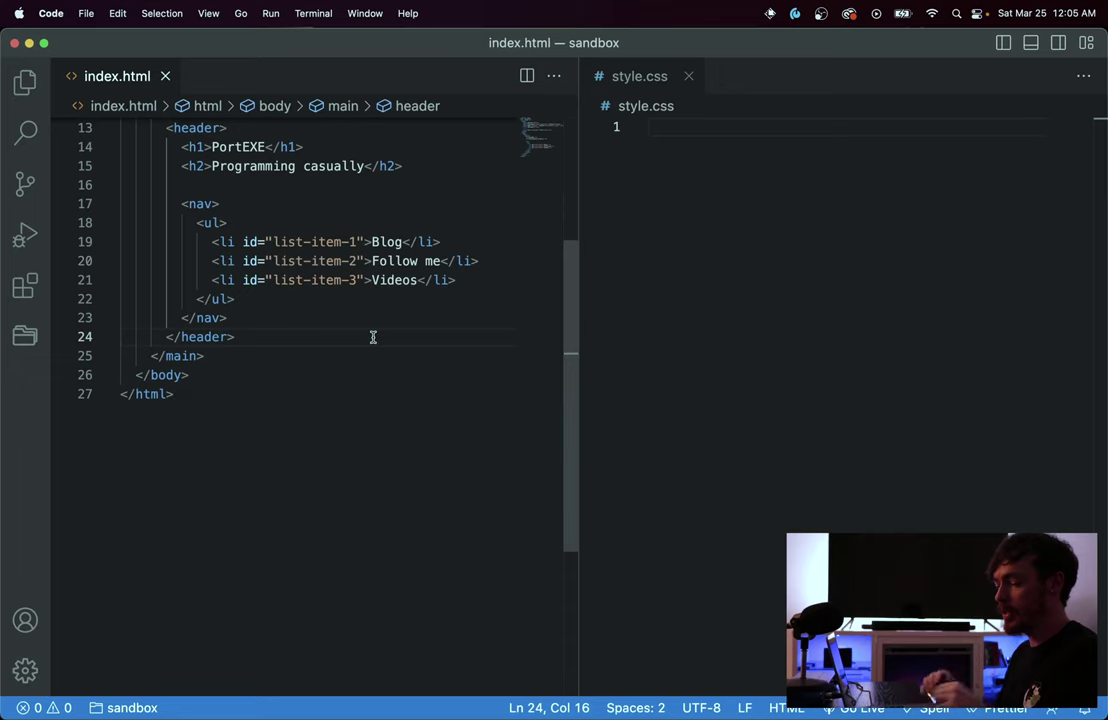
left_click_drag(356, 242, 274, 244)
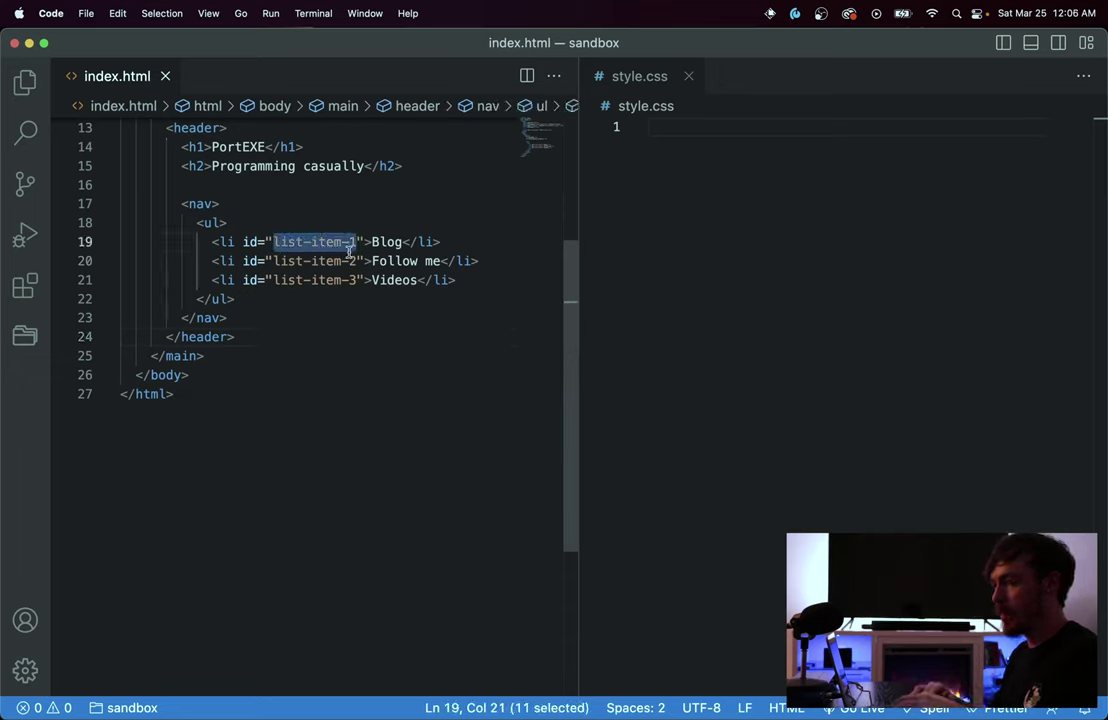
left_click_drag(356, 260, 275, 261)
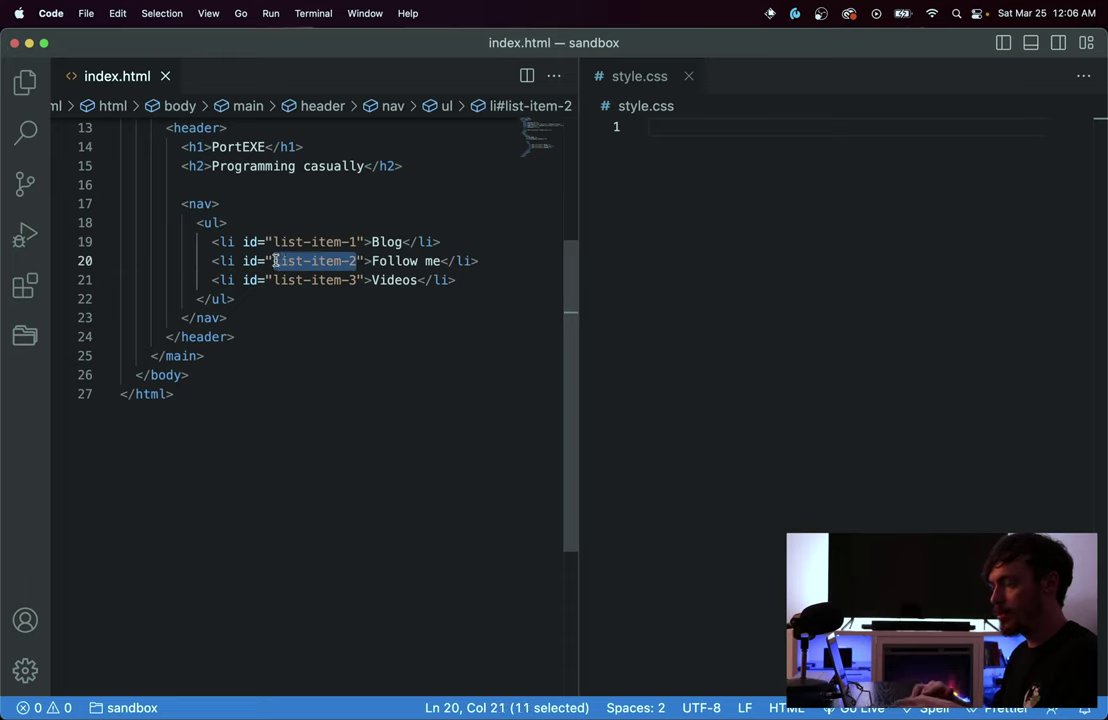
left_click_drag(356, 280, 273, 281)
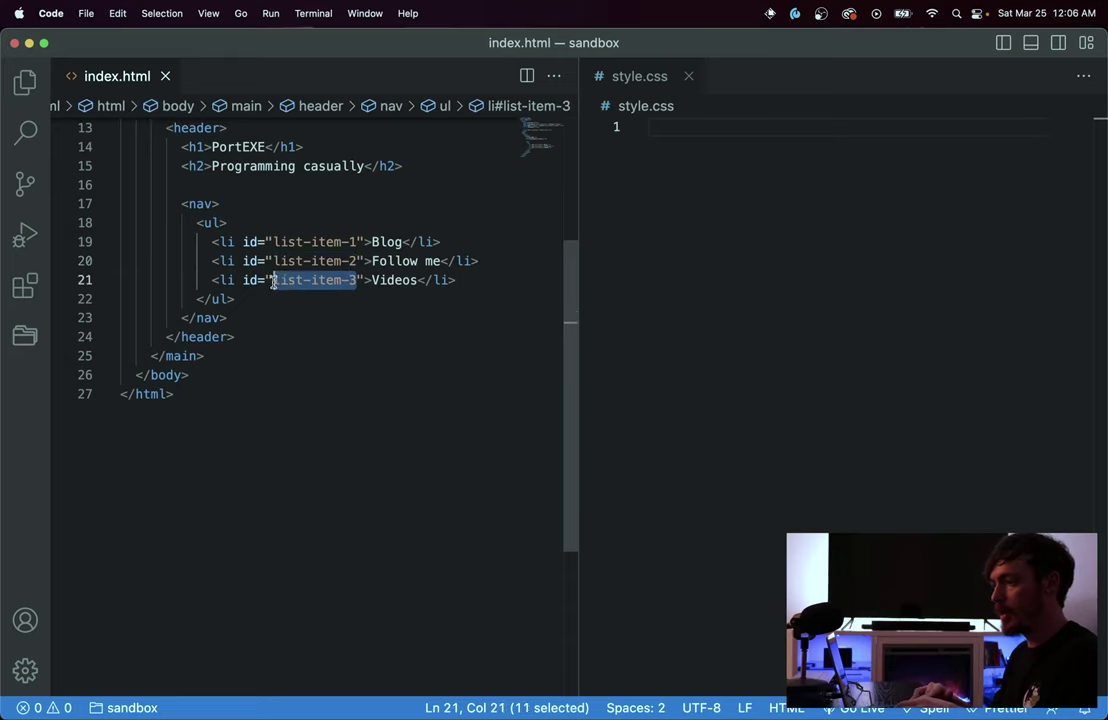
left_click(333, 336)
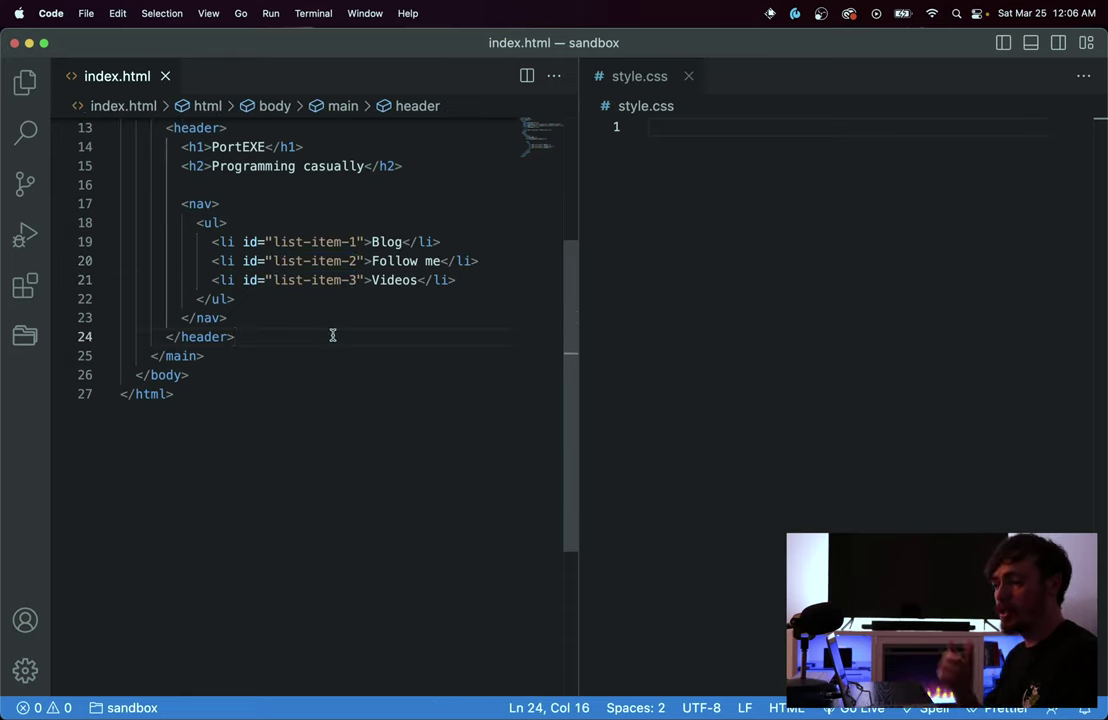
- Try pasting the last copied id, list-item-3, into style.css, remove it and save the file
left_click(801, 257)
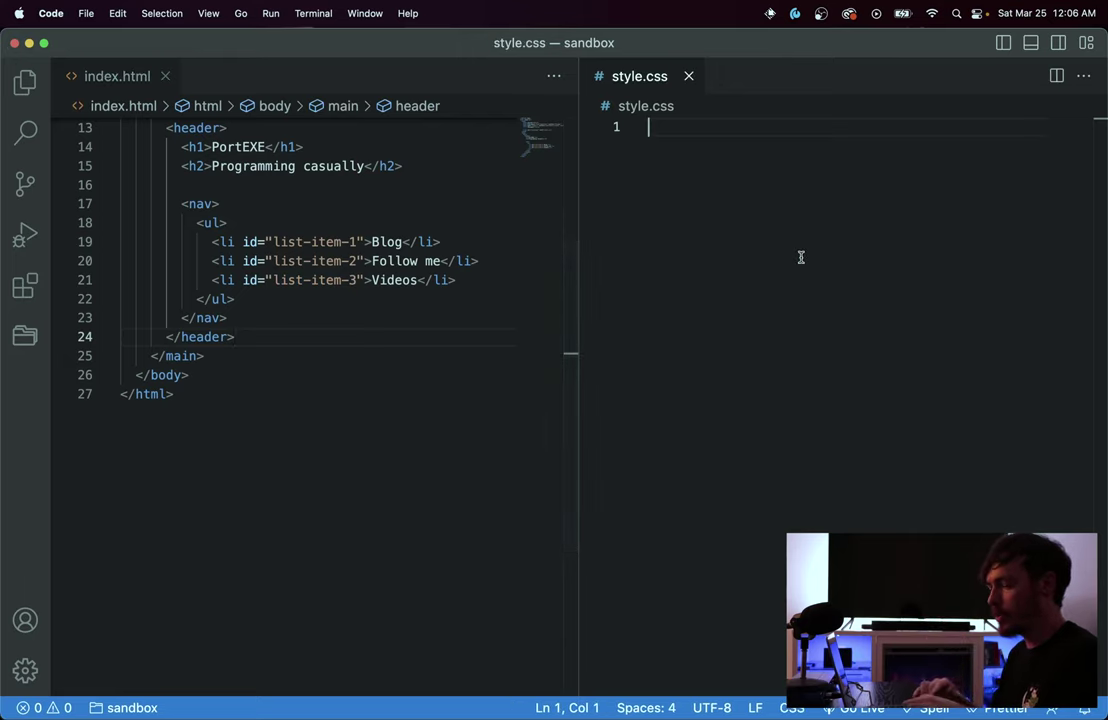
key("super+v")
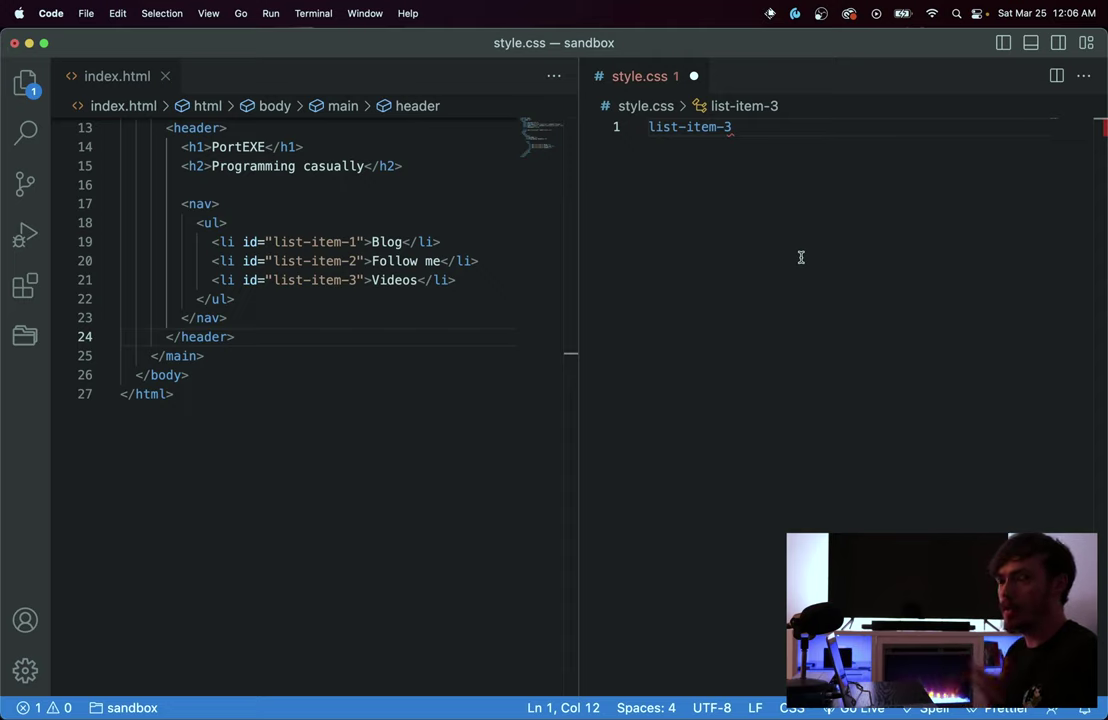
key("super+BackSpace")
key("super+s")
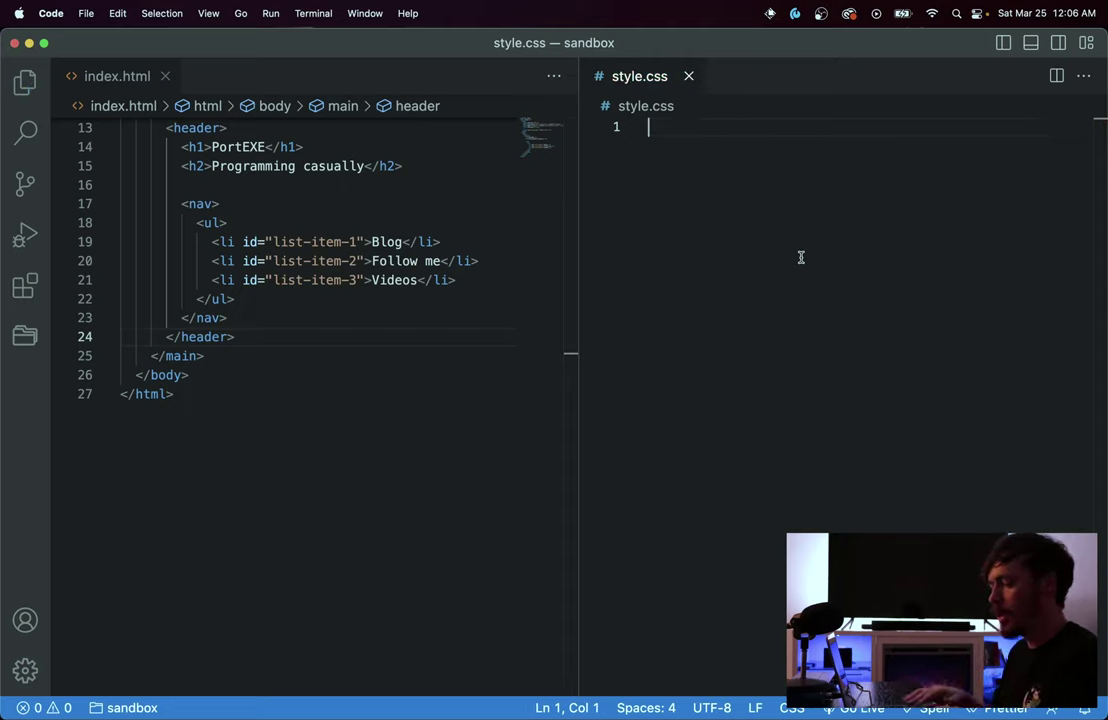
- Open Clipboard History in Raycast and paste the list-item-1 entry into style.css
key("alt+space")
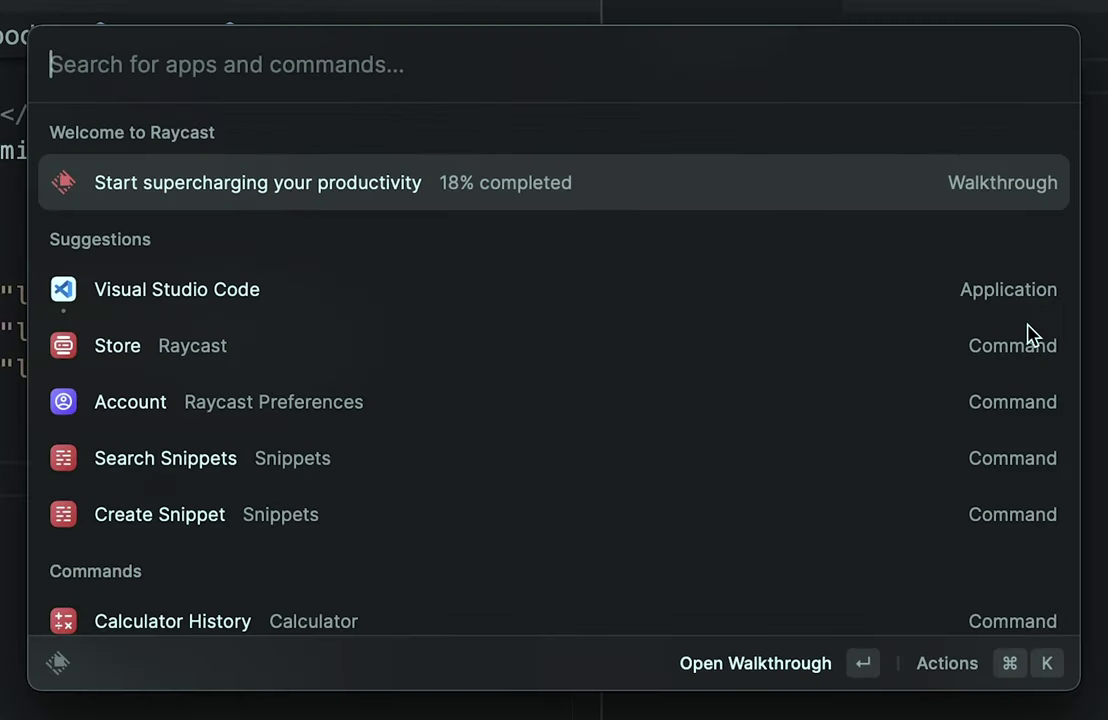
type("clip")
key("Return")
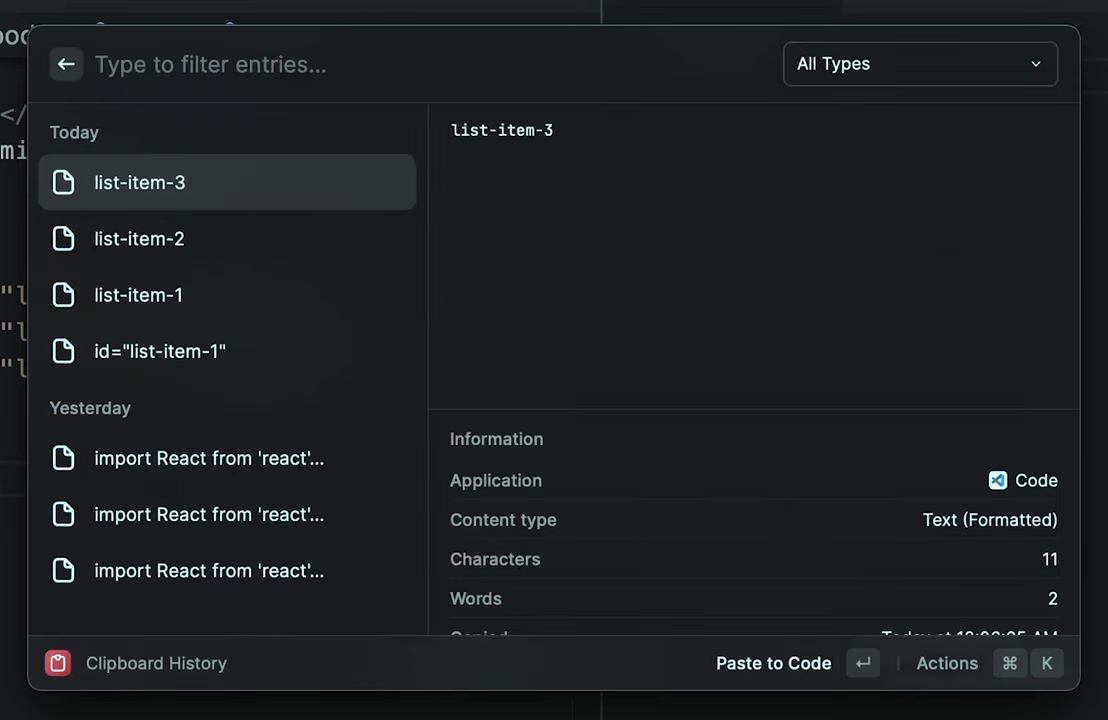
key("Down")
key("Down")
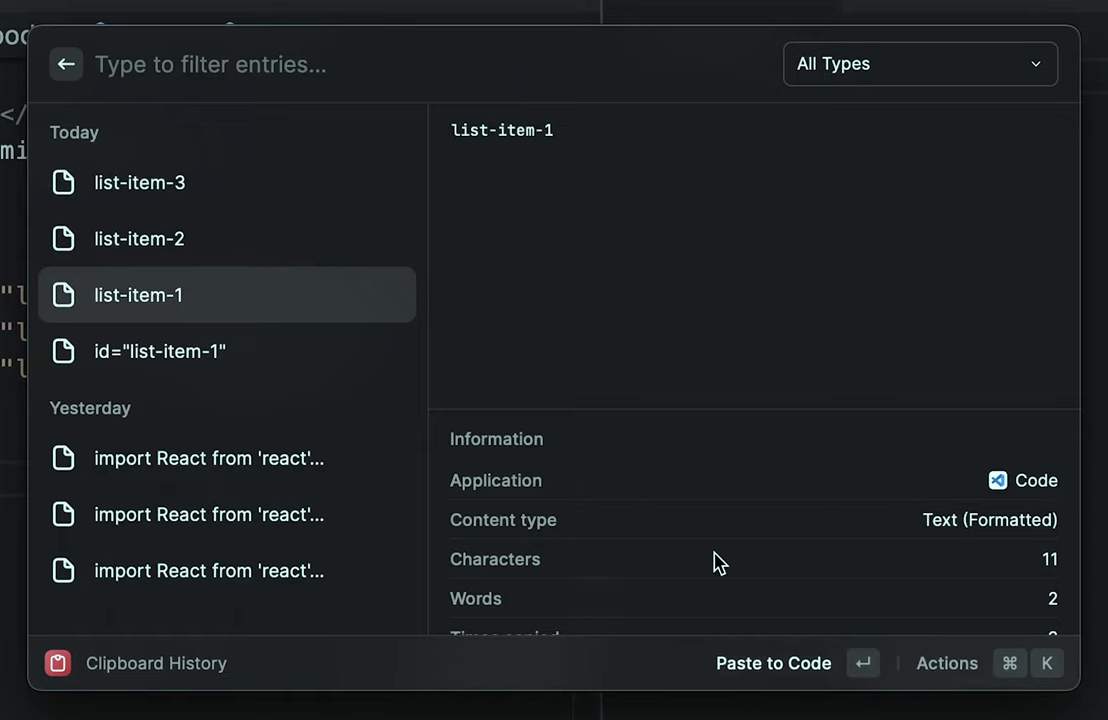
key("Return")
- Turn the pasted id into an empty #list-item-1 rule and start a new line below it
key("super+Left")
type("#")
key("super+Right")
type("{")
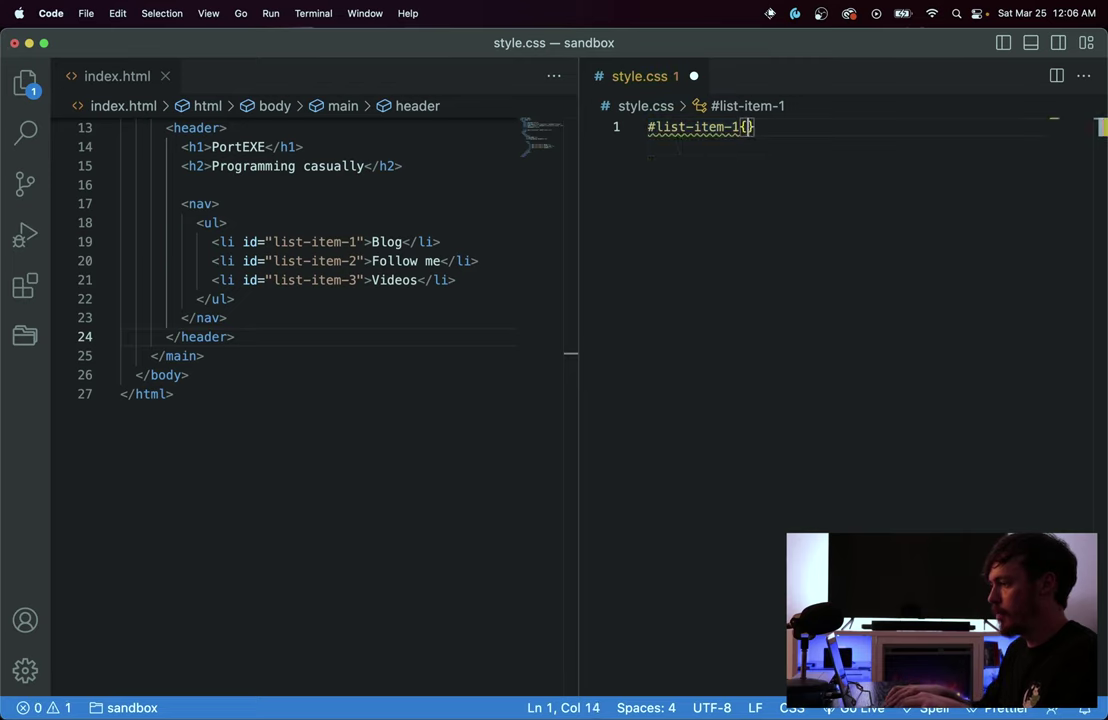
key("Return")
key("Down")
key("Return")
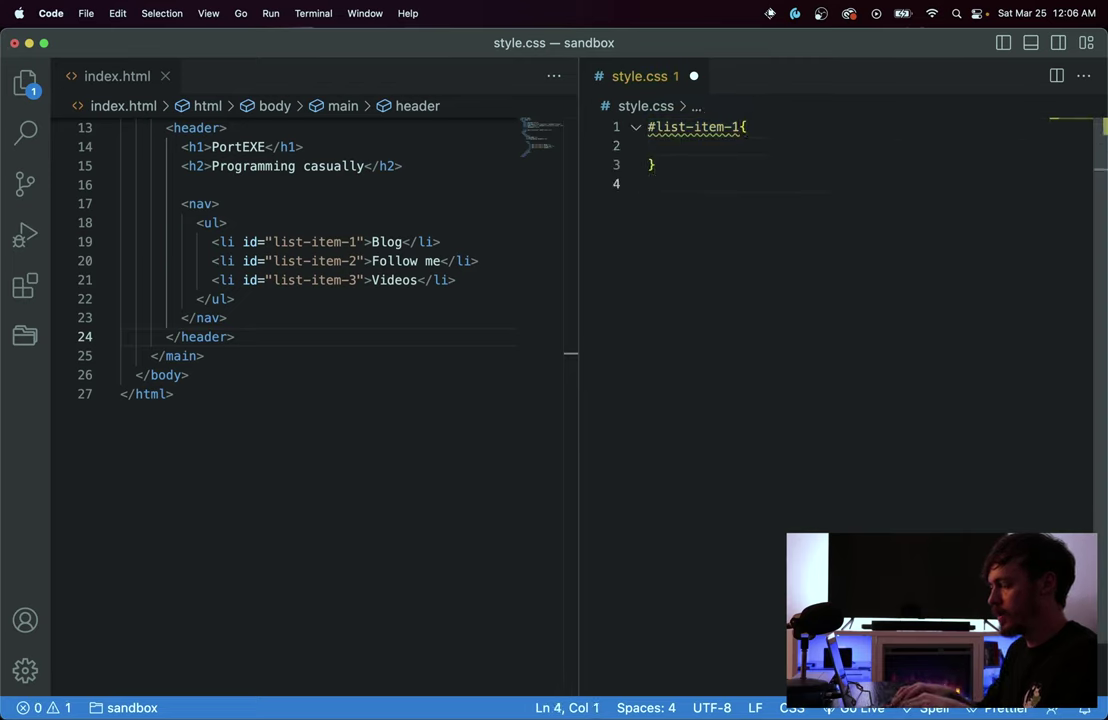
- Paste list-item-2 from the clipboard history on line 4, give it an empty rule body and start a new line below
key("super+shift+v")
key("Up")
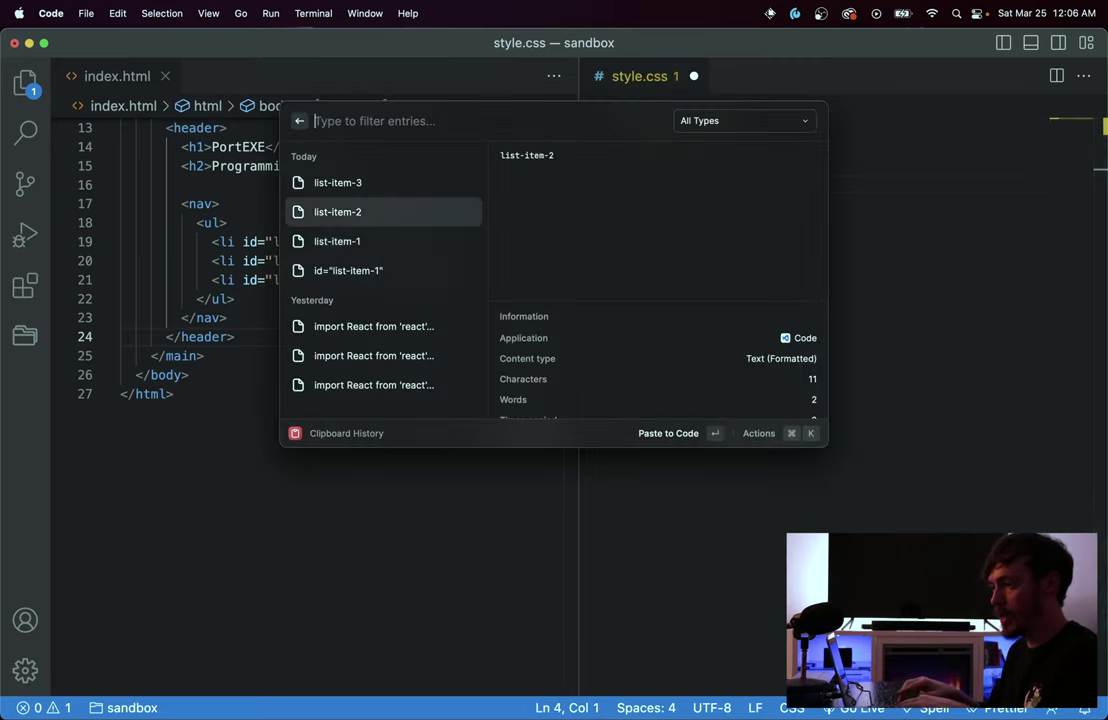
key("Return")
type("{")
key("Return")
key("Down")
key("Return")
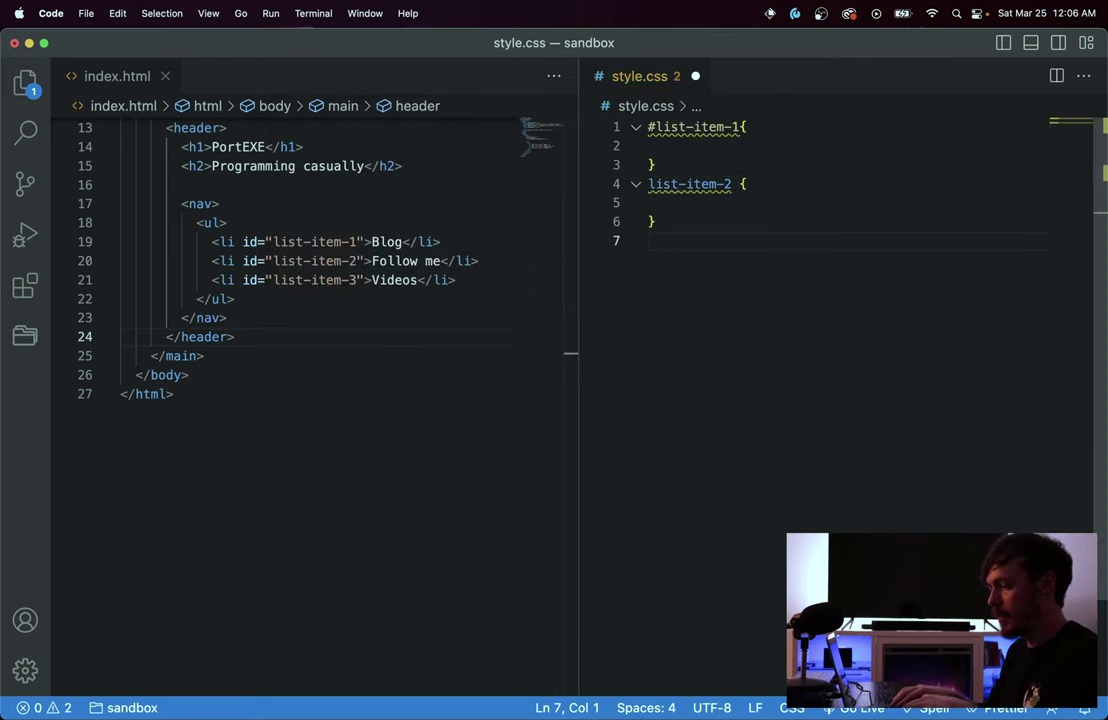
- Begin an id selector with # on line 7 and add the missing # before list-item-2 on line 4
type("#")
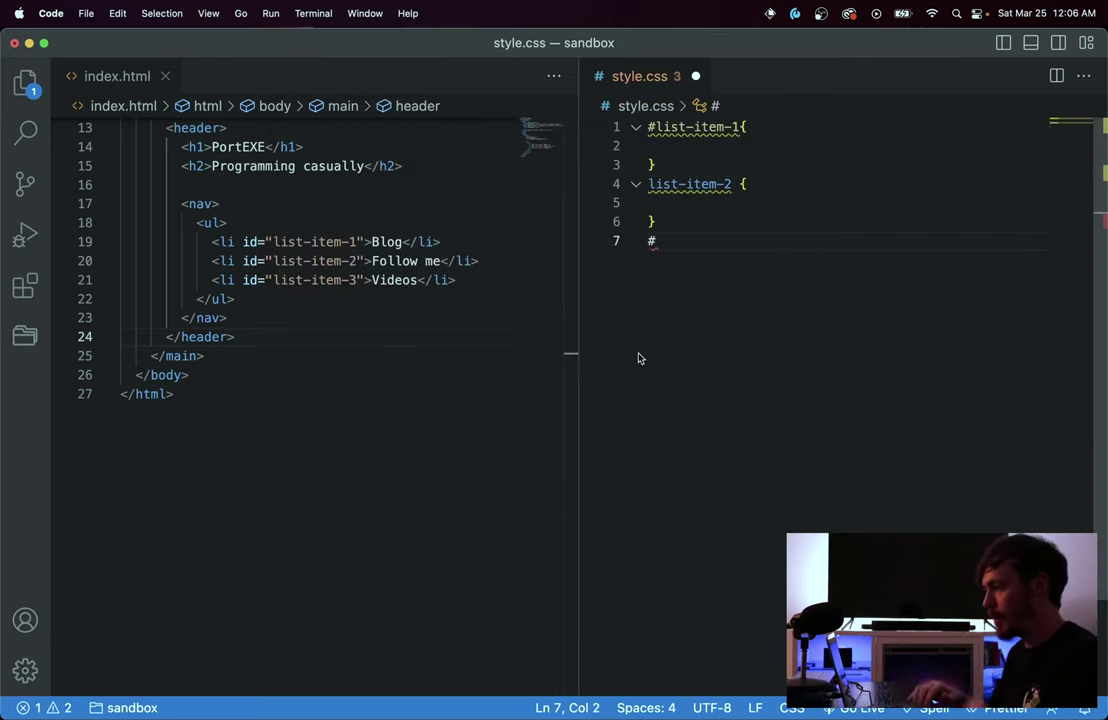
left_click(648, 184)
type("#")
left_click(683, 245)
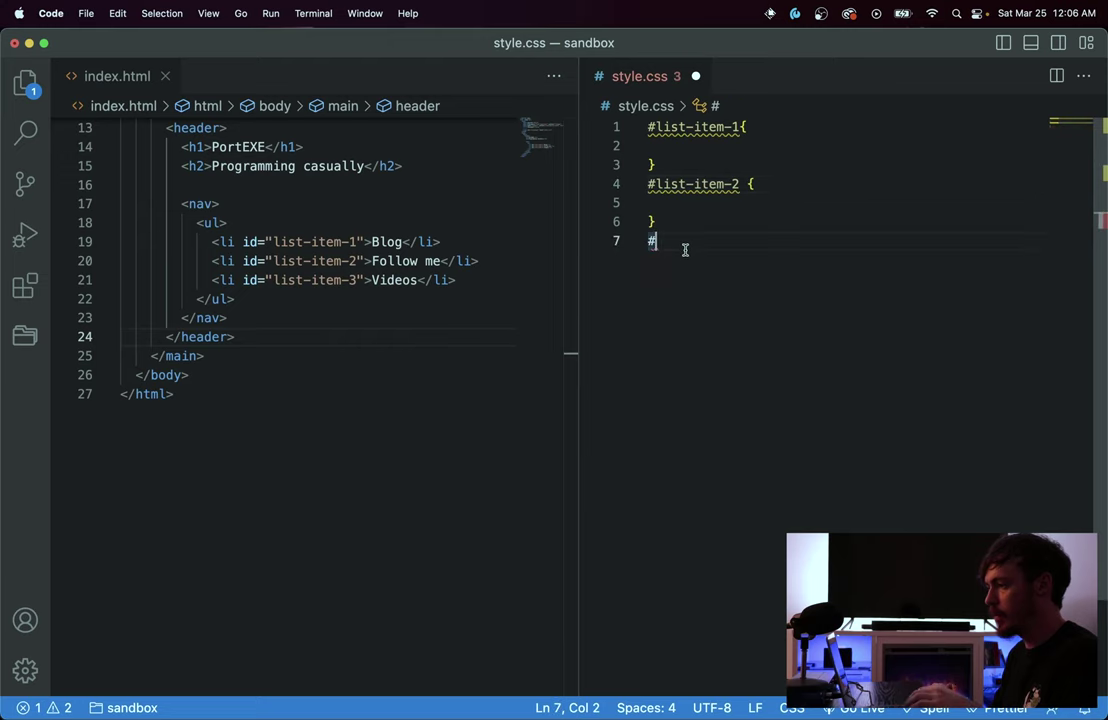
- Paste list-item-2 from the clipboard history after the # on line 7 and add an empty rule body
key("super+shift+v")
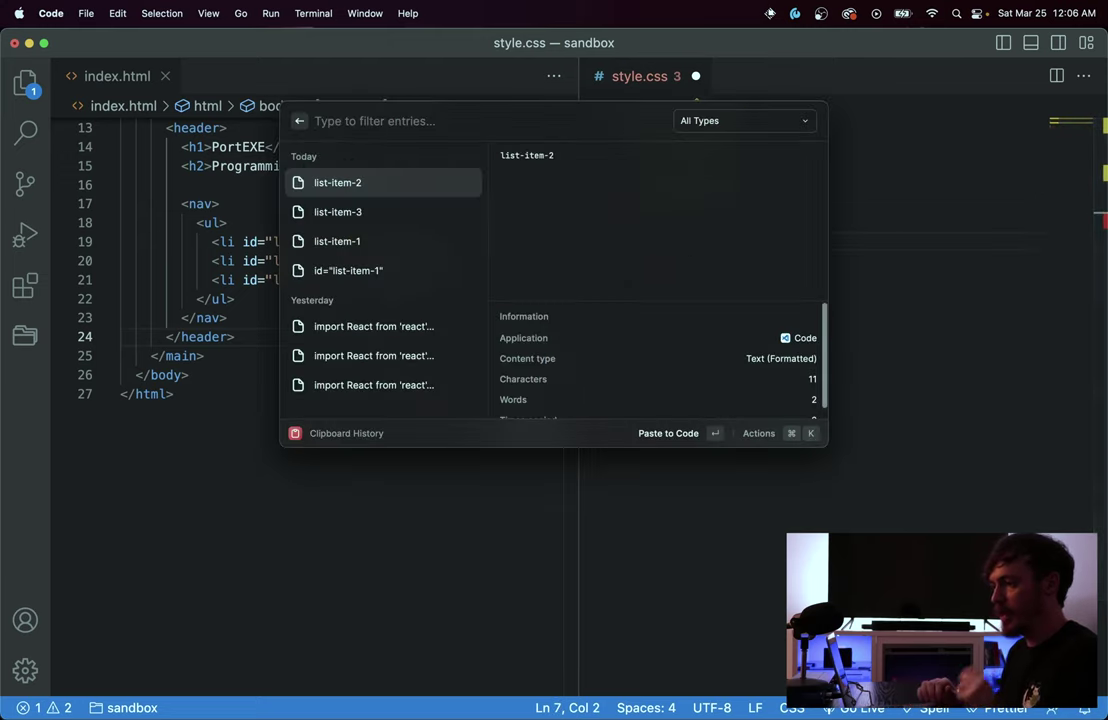
left_click(338, 212)
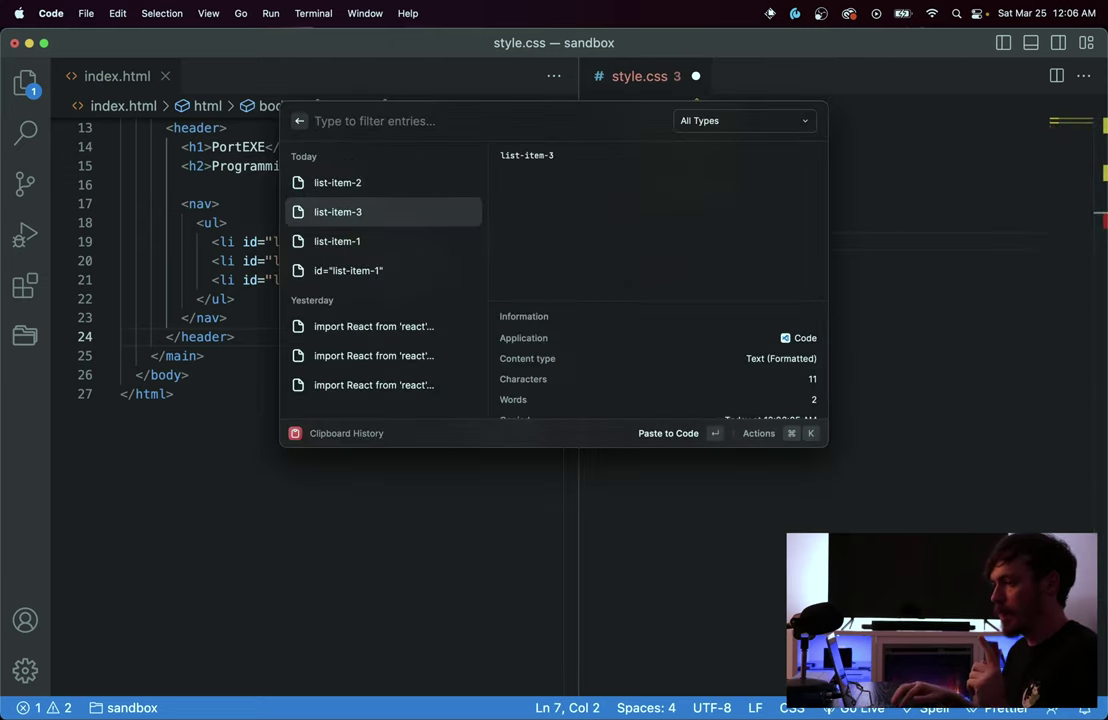
left_click(338, 182)
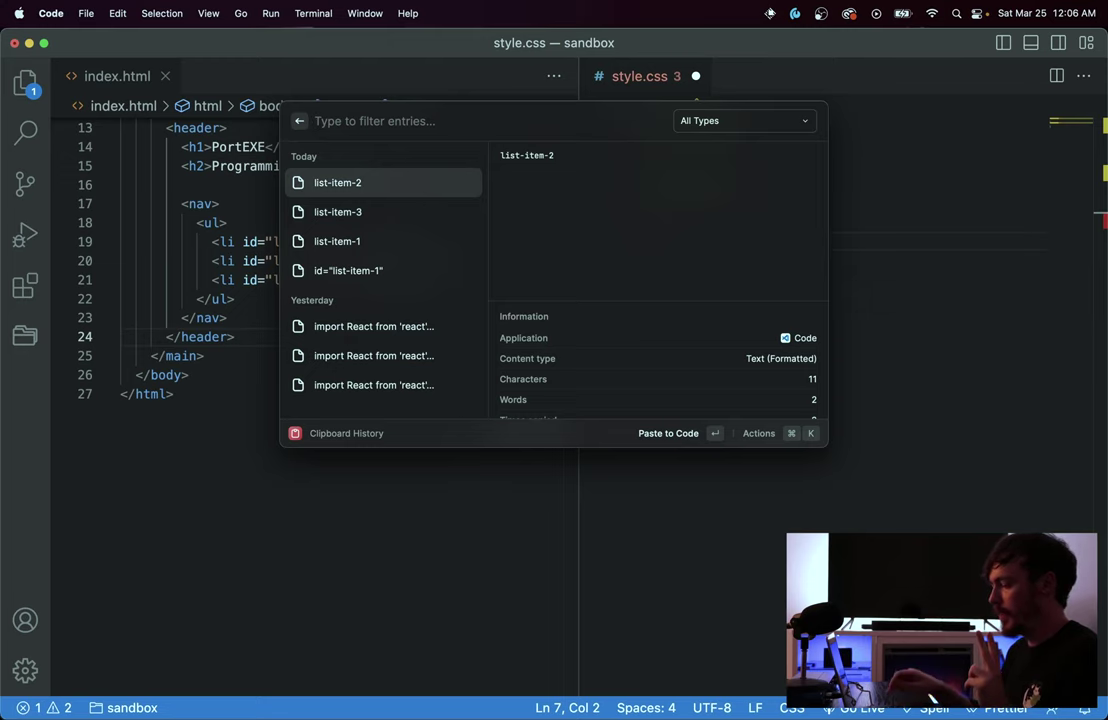
key("Return")
type("{")
key("Return")
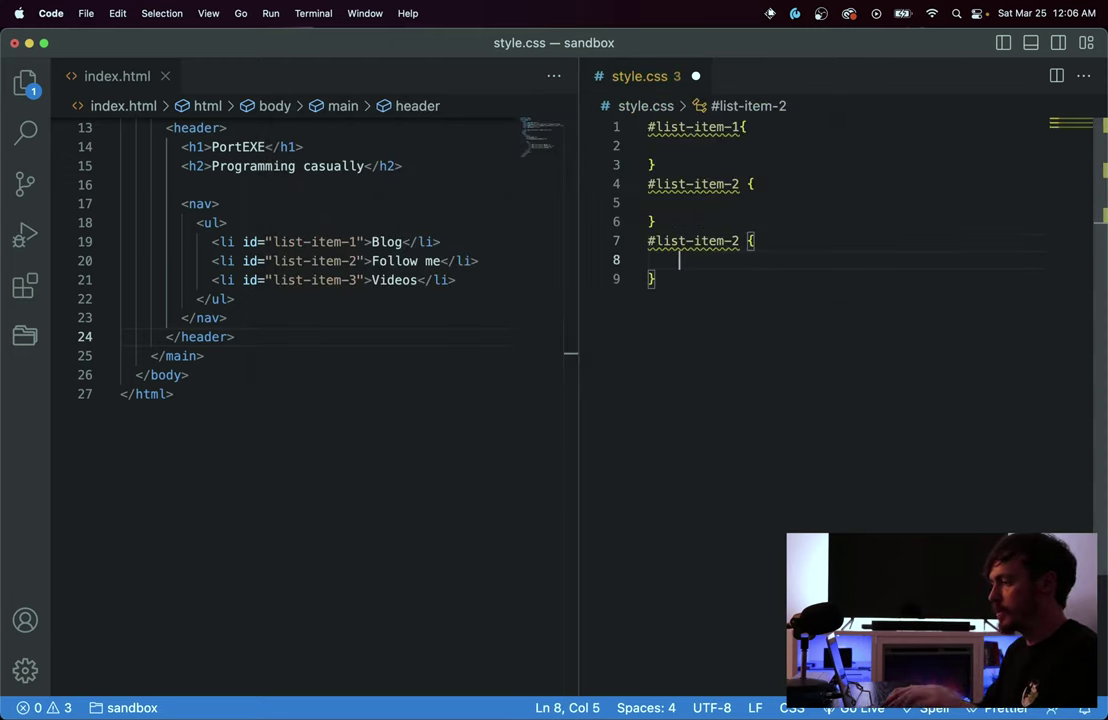
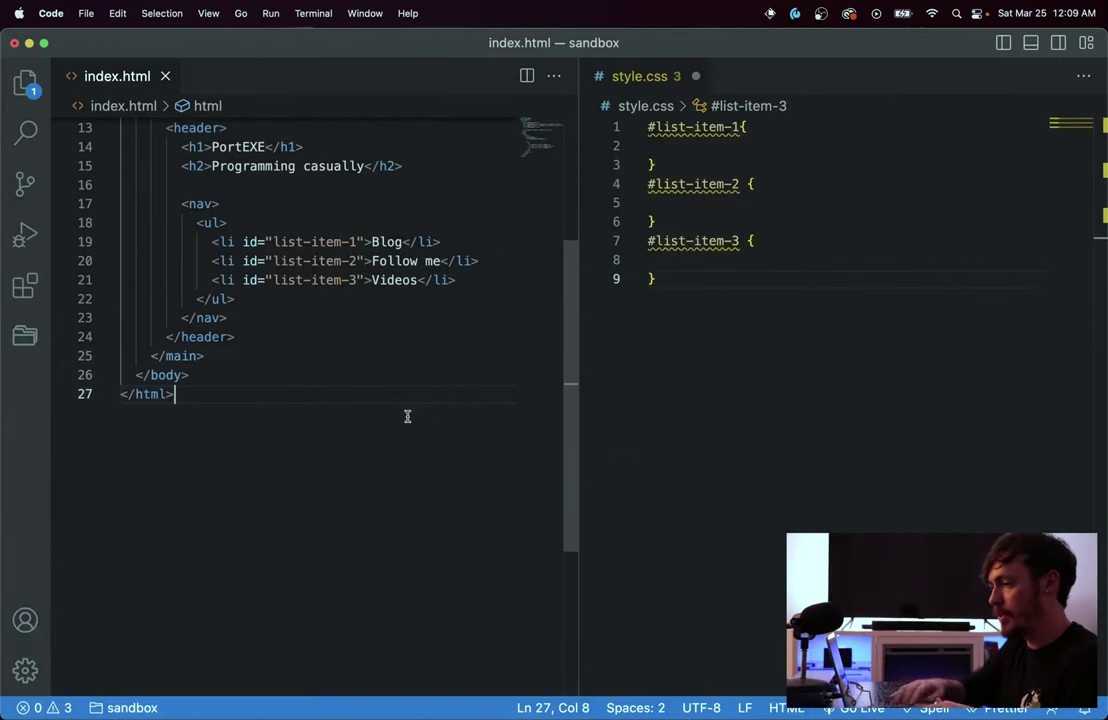
- Capture two region screenshots: the index.html code from the head to the closing header tag, and the three rules in style.css
scroll(407, 416, "up", 5)
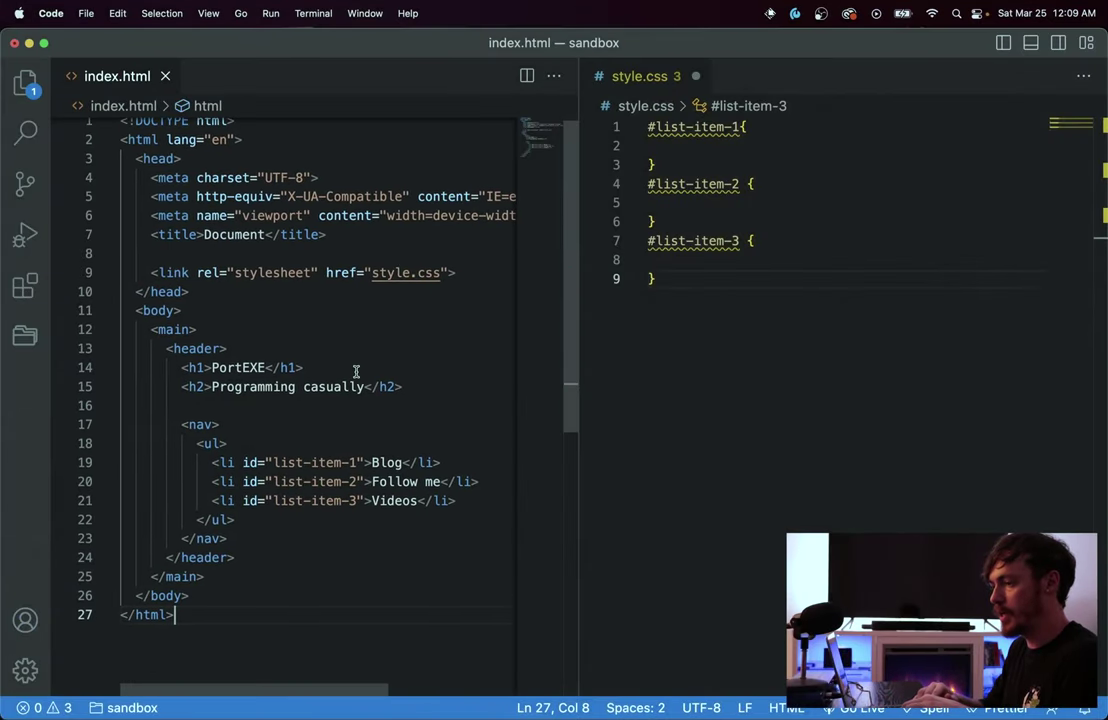
key("super+shift+4")
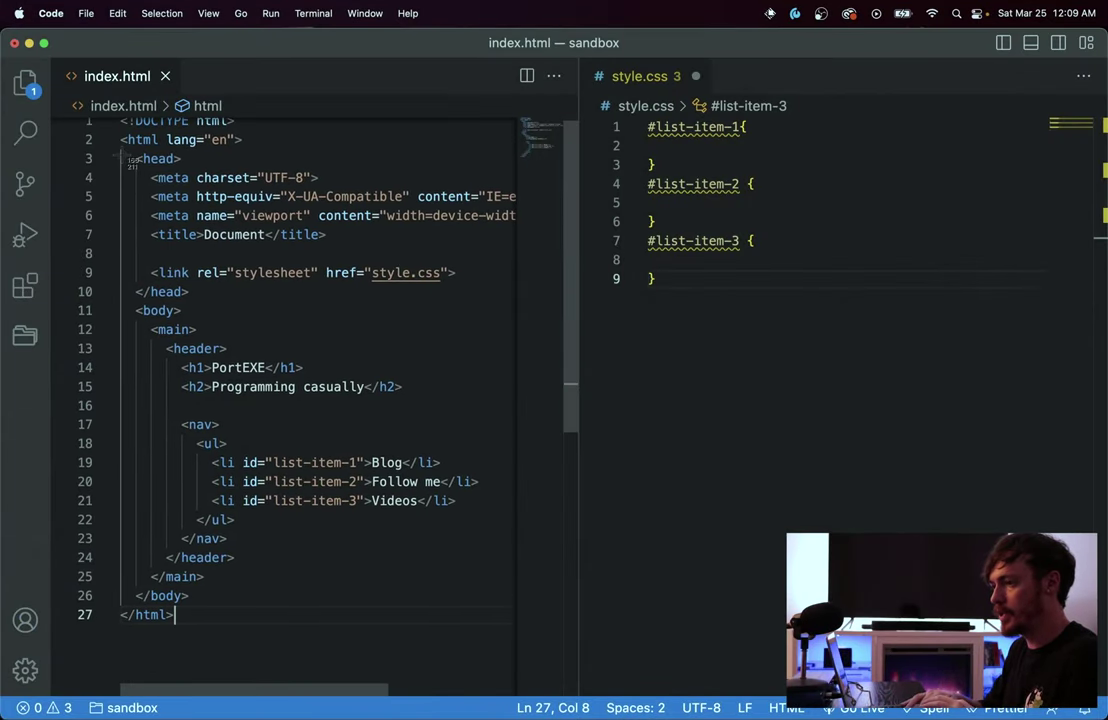
left_click_drag(121, 156, 516, 566)
left_click(729, 448)
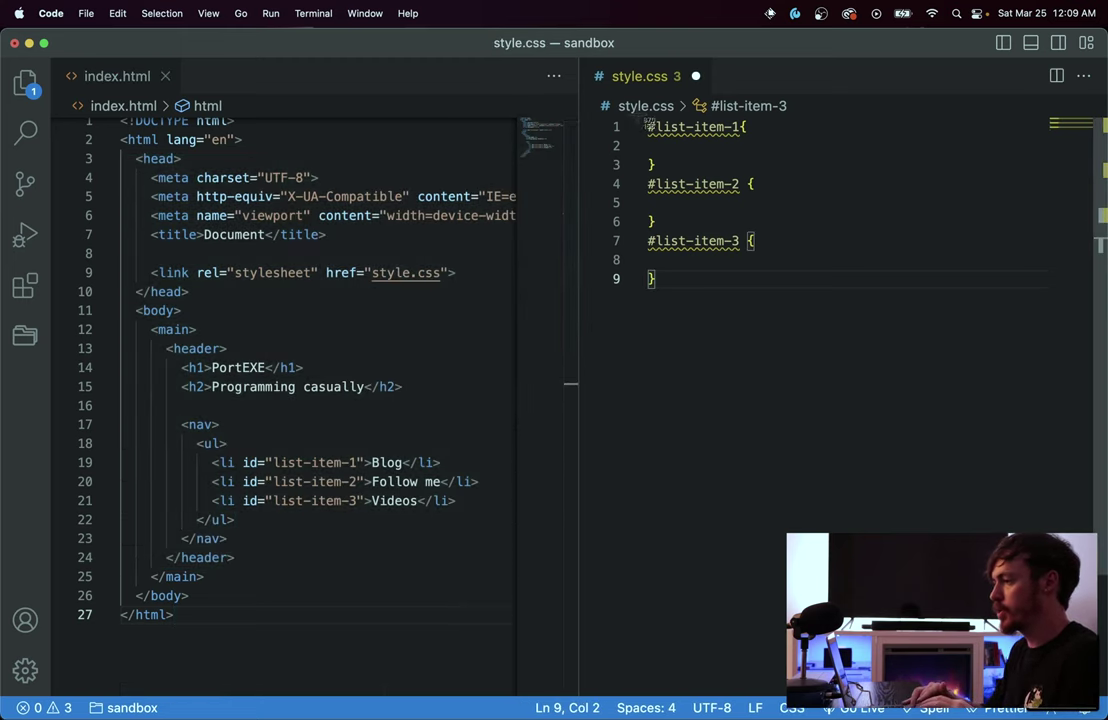
left_click_drag(640, 122, 770, 295)
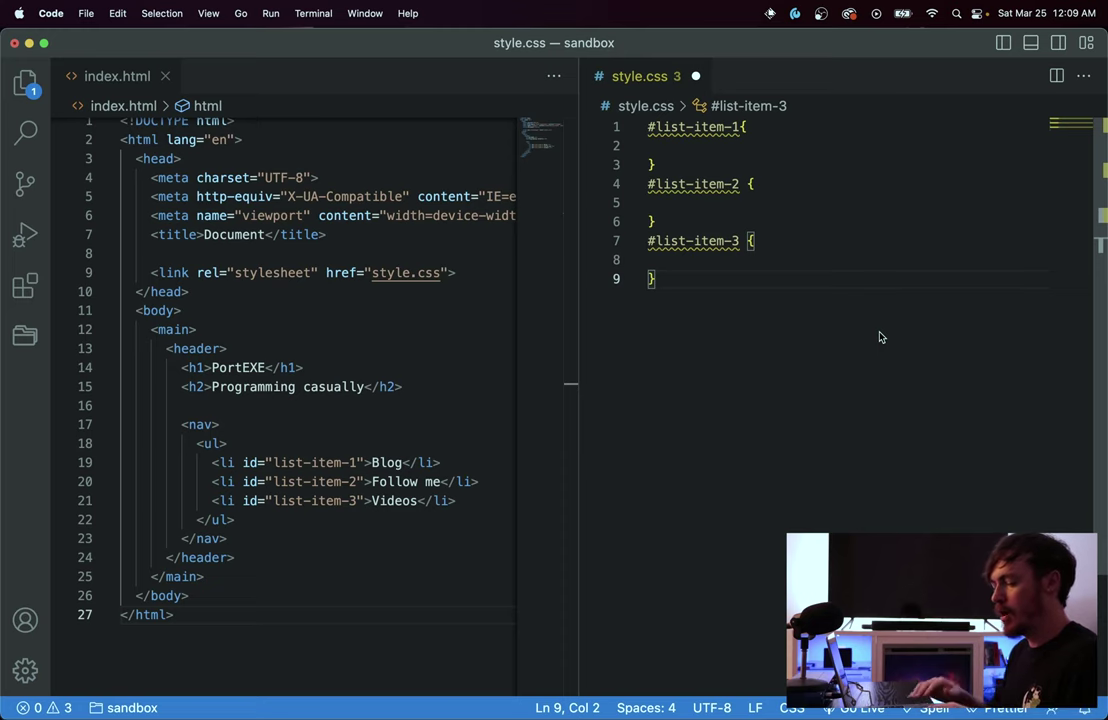
- Open the Search Screenshots command and grant Raycast access to the files in the Desktop folder
key("alt+space")
type("screen")
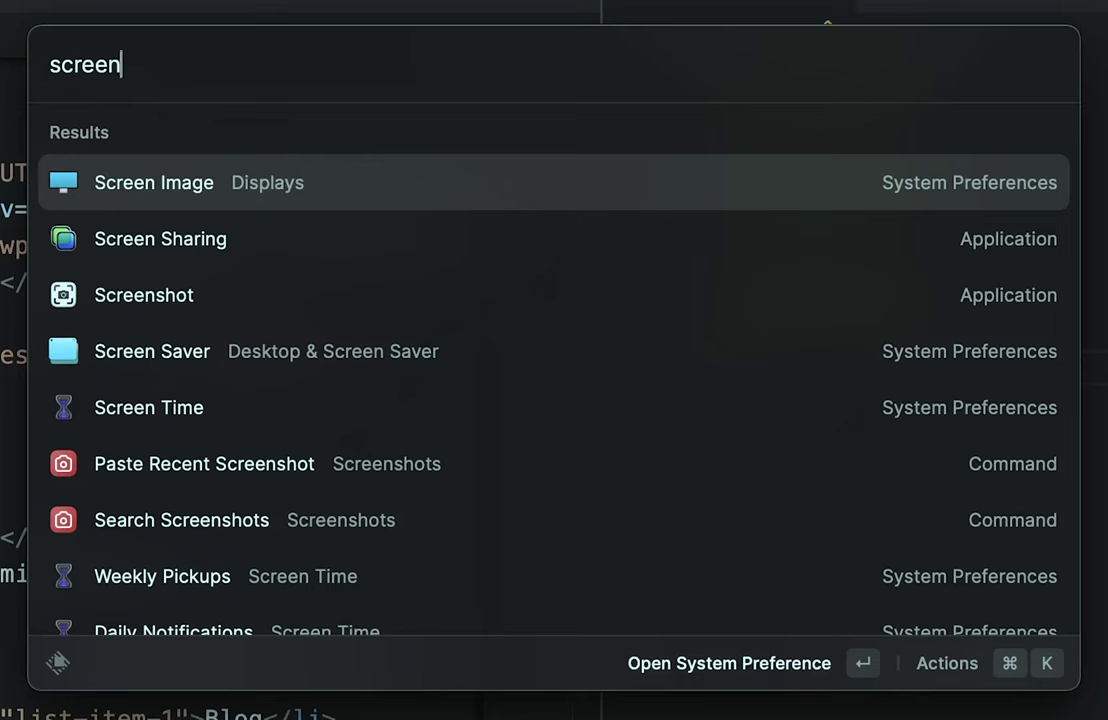
type("shot")
key("Down")
key("Down")
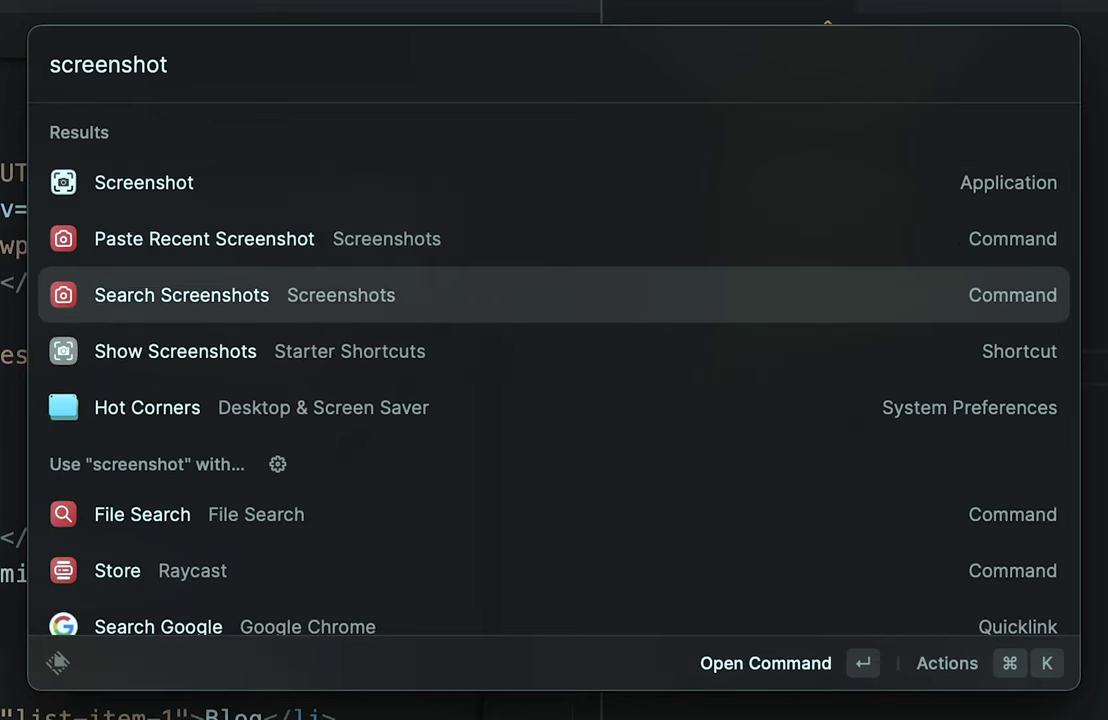
key("Up")
key("Down")
key("Return")
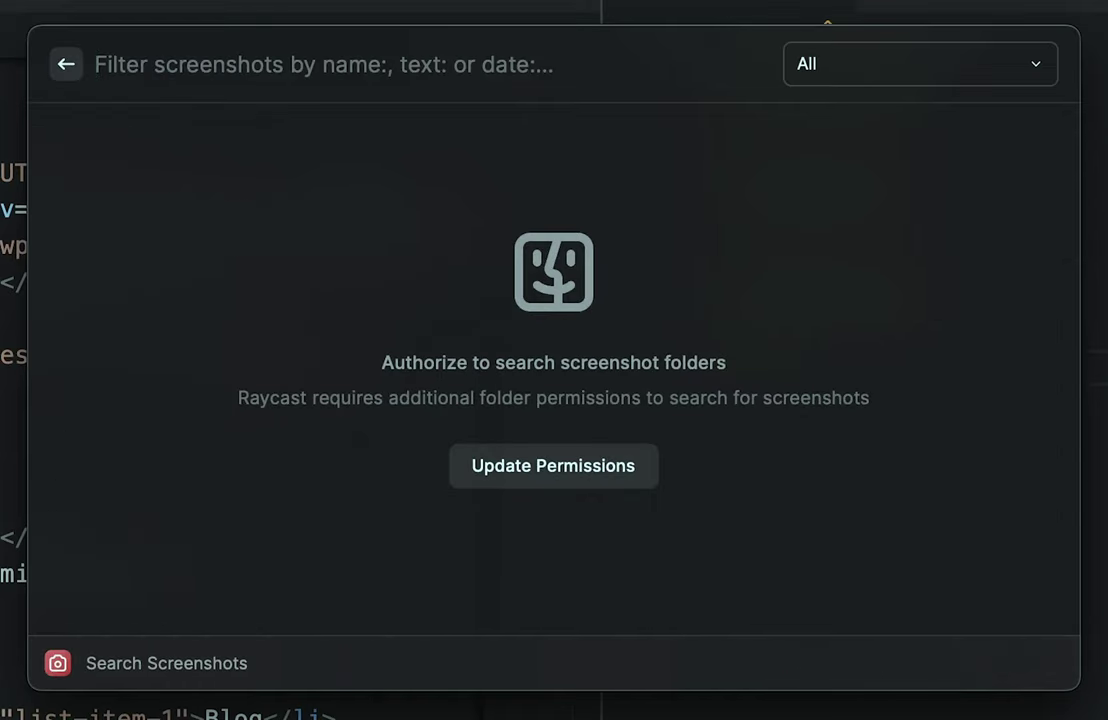
left_click(582, 476)
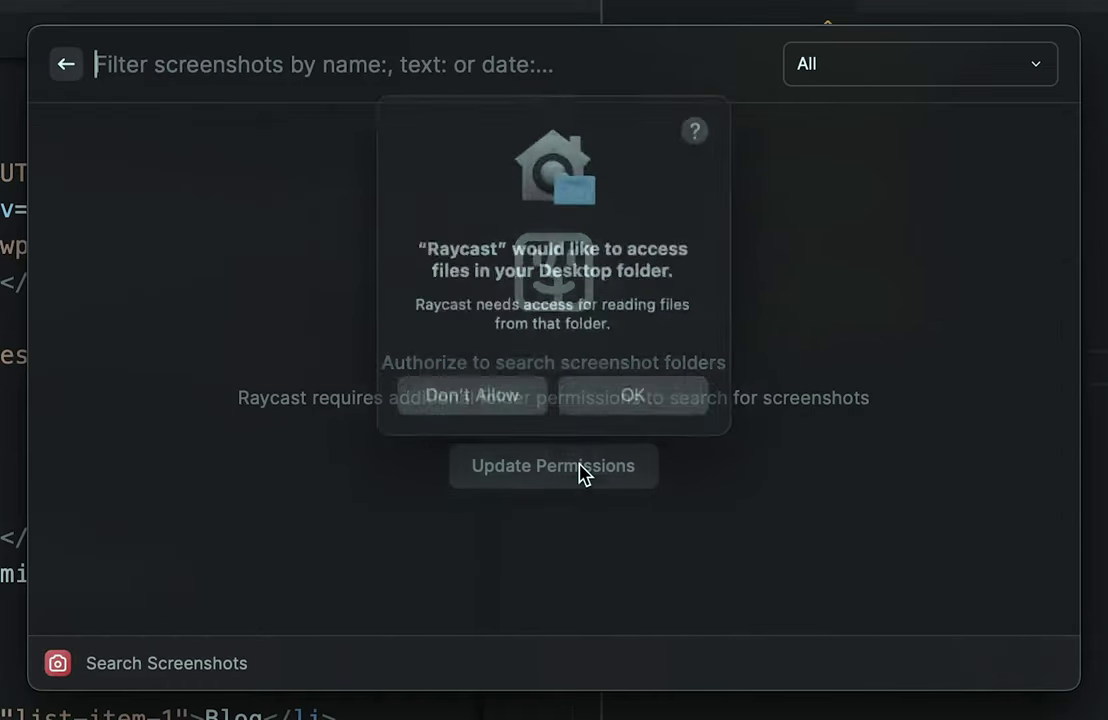
left_click(640, 398)
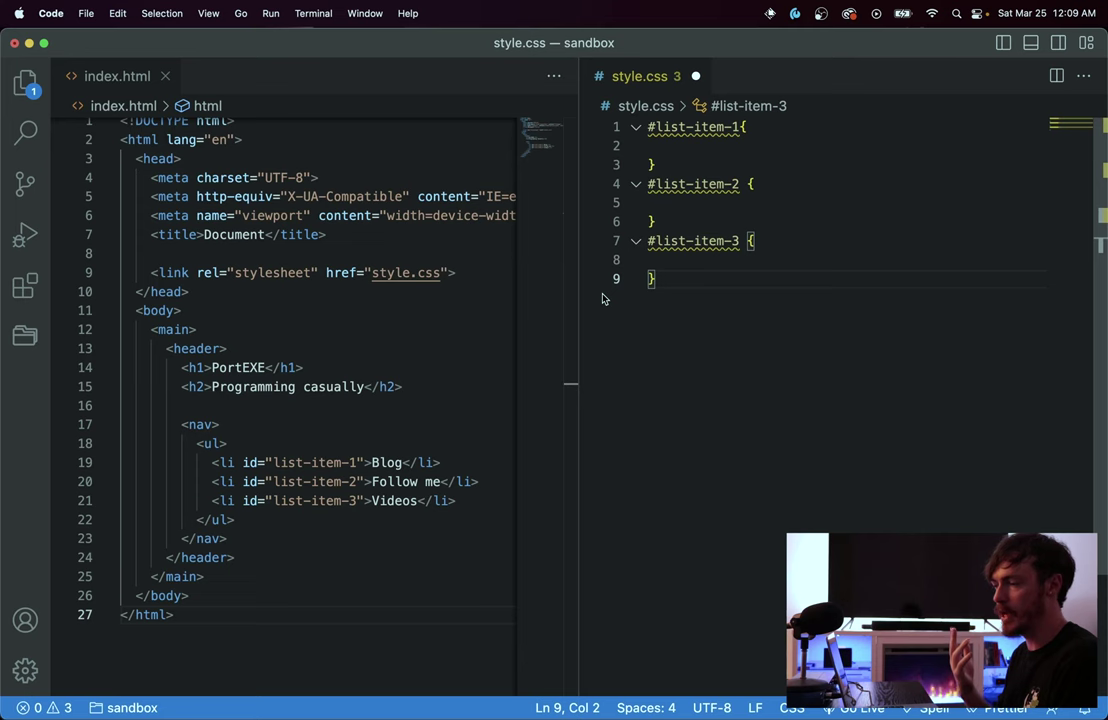
- Try to paste the screenshot of the three CSS rules into Code at the end of style.css, and undo the paste
key("alt+space")
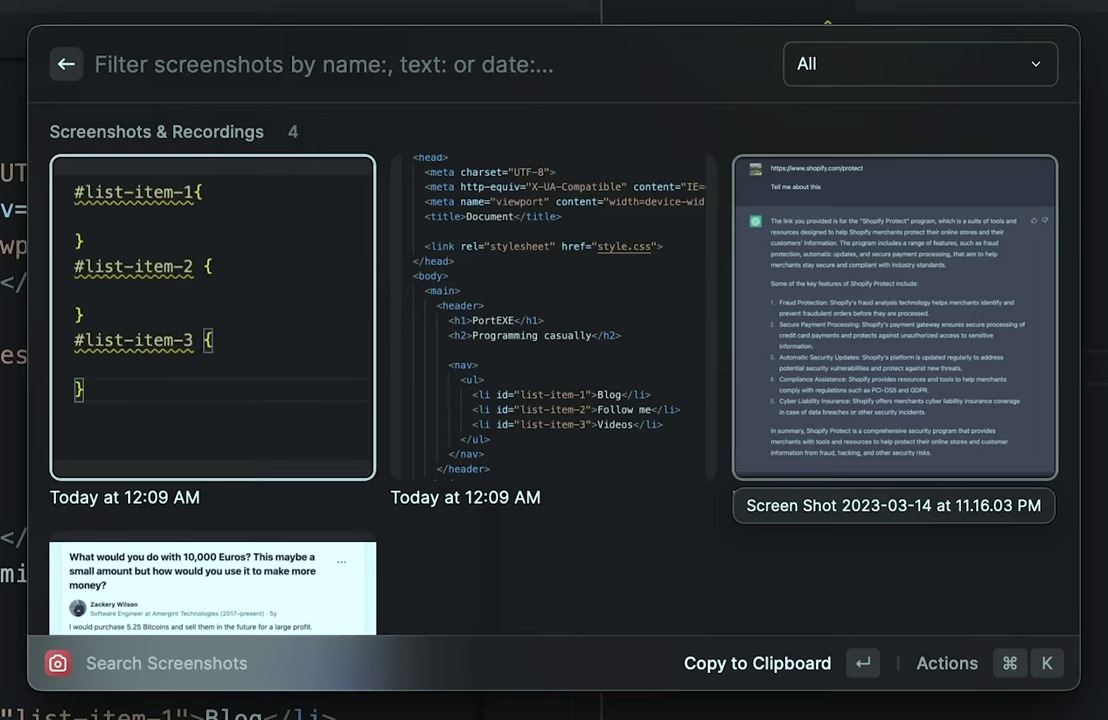
key("Right")
key("Right")
key("Left")
key("Left")
key("super+k")
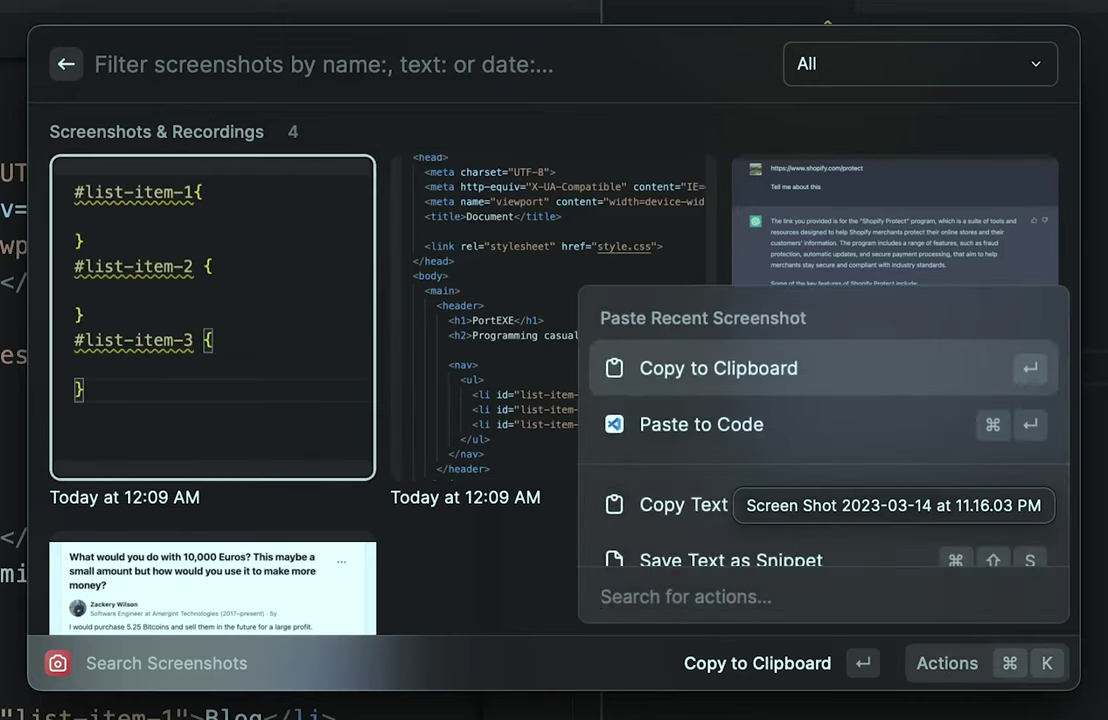
key("Down")
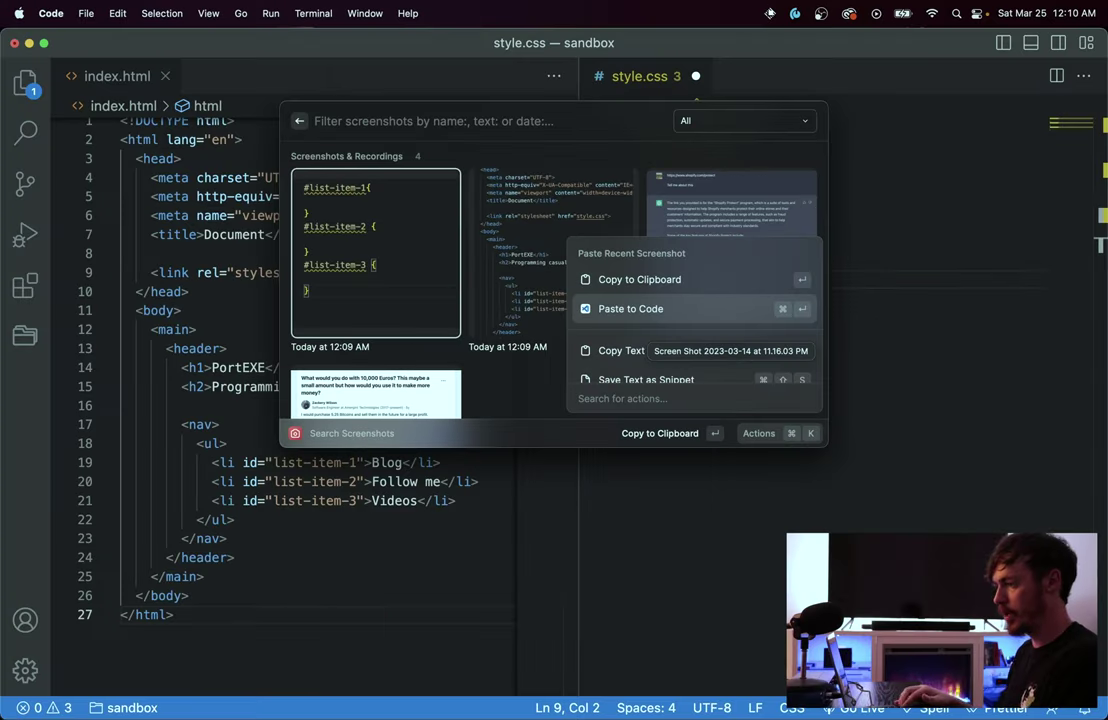
key("Return")
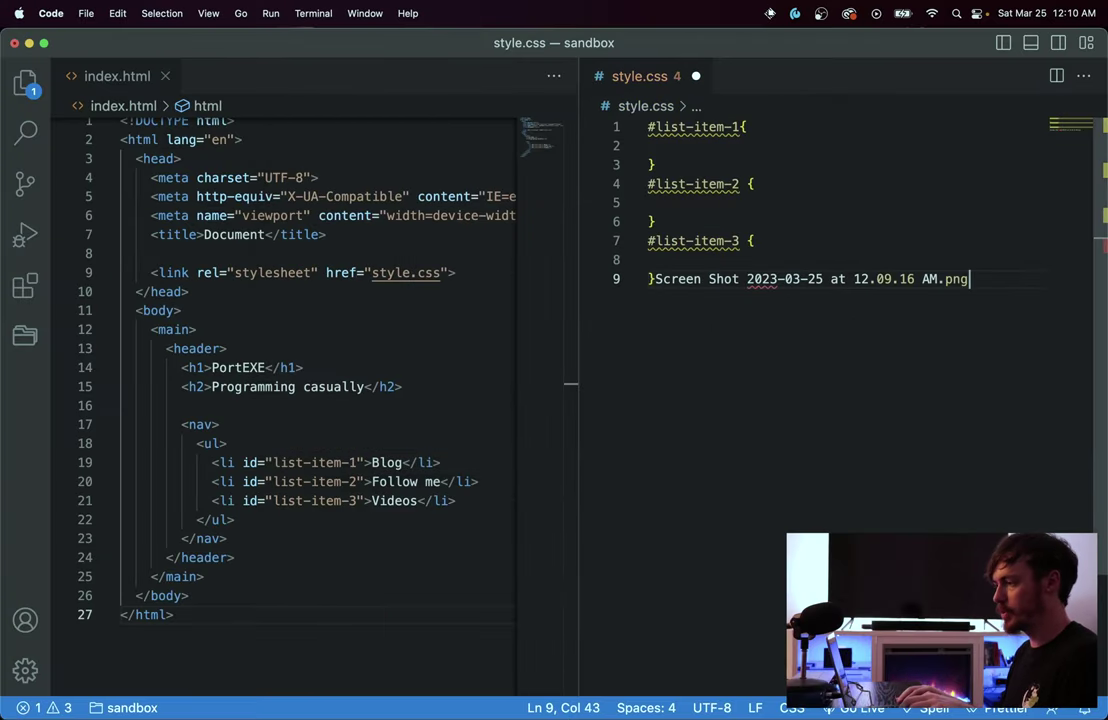
key("super+z")
- Copy the text from the image of the index.html code in Search Screenshots
key("super+shift+2")
key("Right")
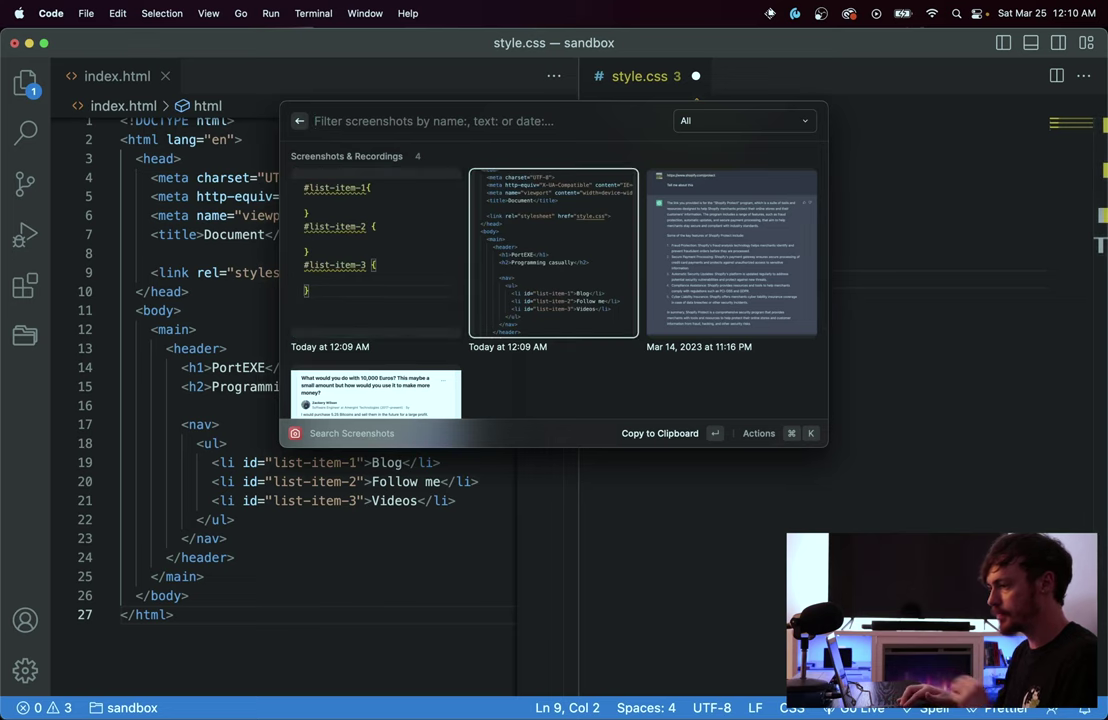
key("super+k")
key("Down")
key("Down")
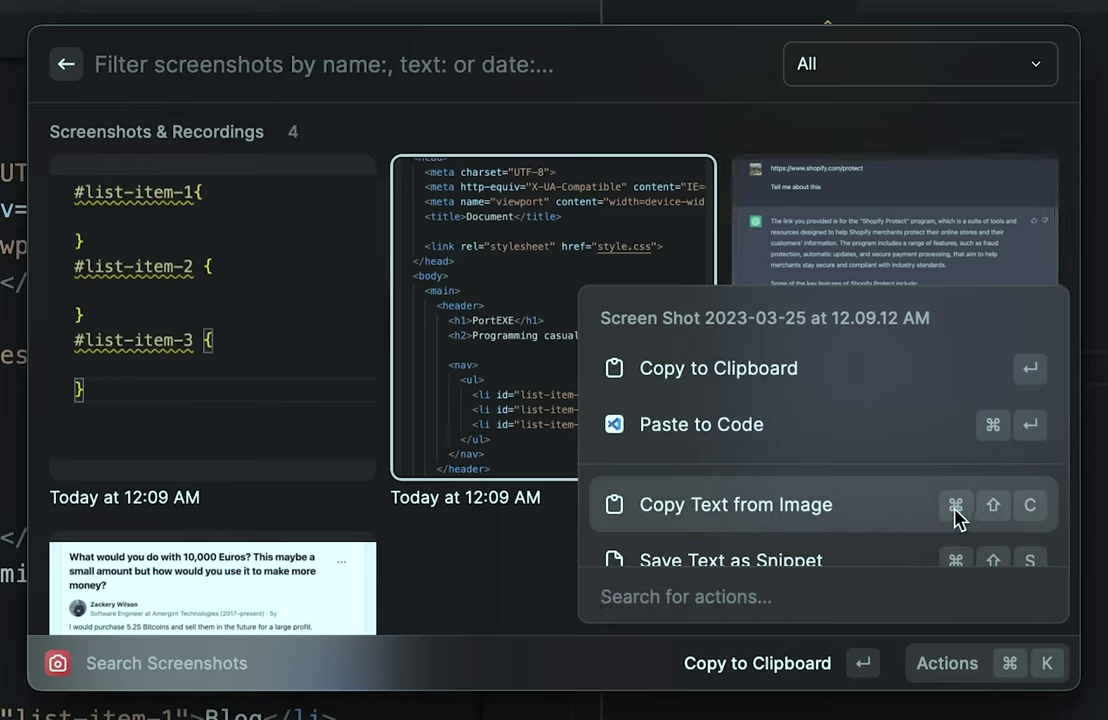
scroll(930, 515, "down", 1)
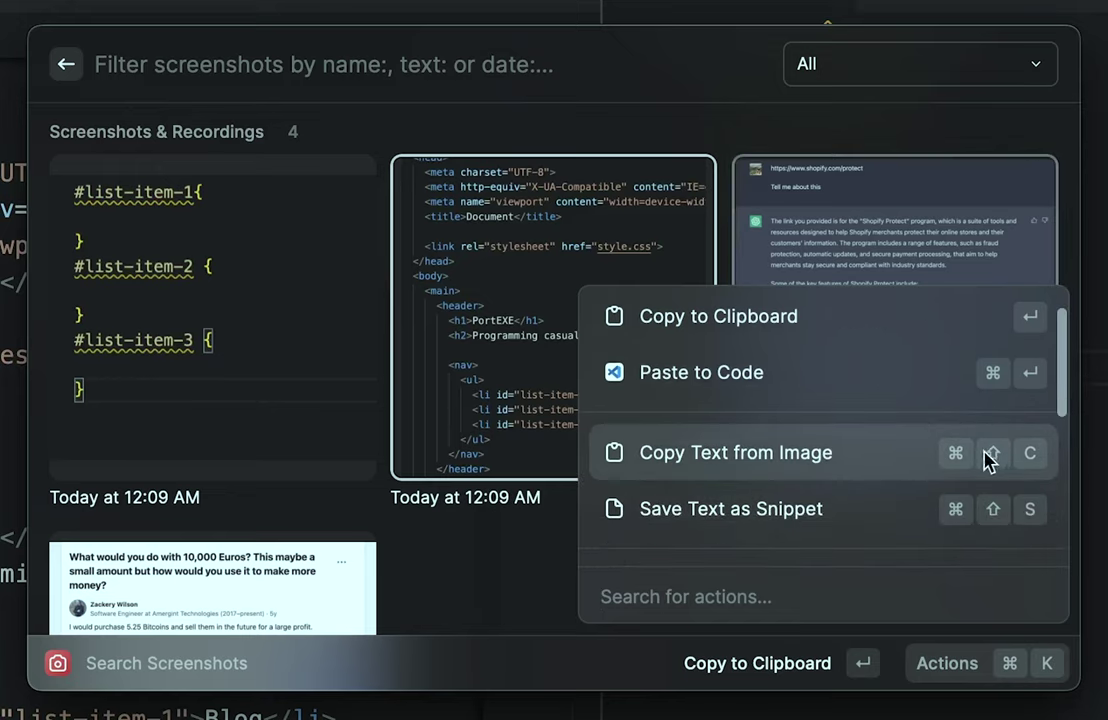
left_click(927, 476)
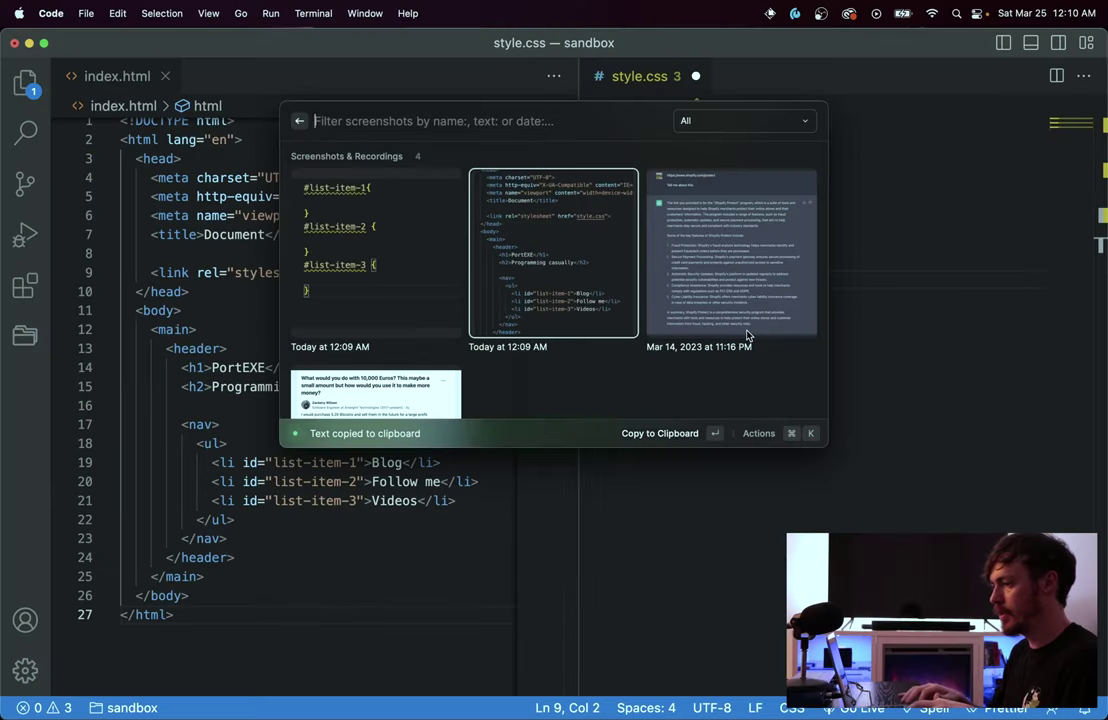
- Paste the copied text on line 11 of style.css, leaving one blank line after the #list-item-3 rule
left_click(880, 380)
key("Return")
key("Return")
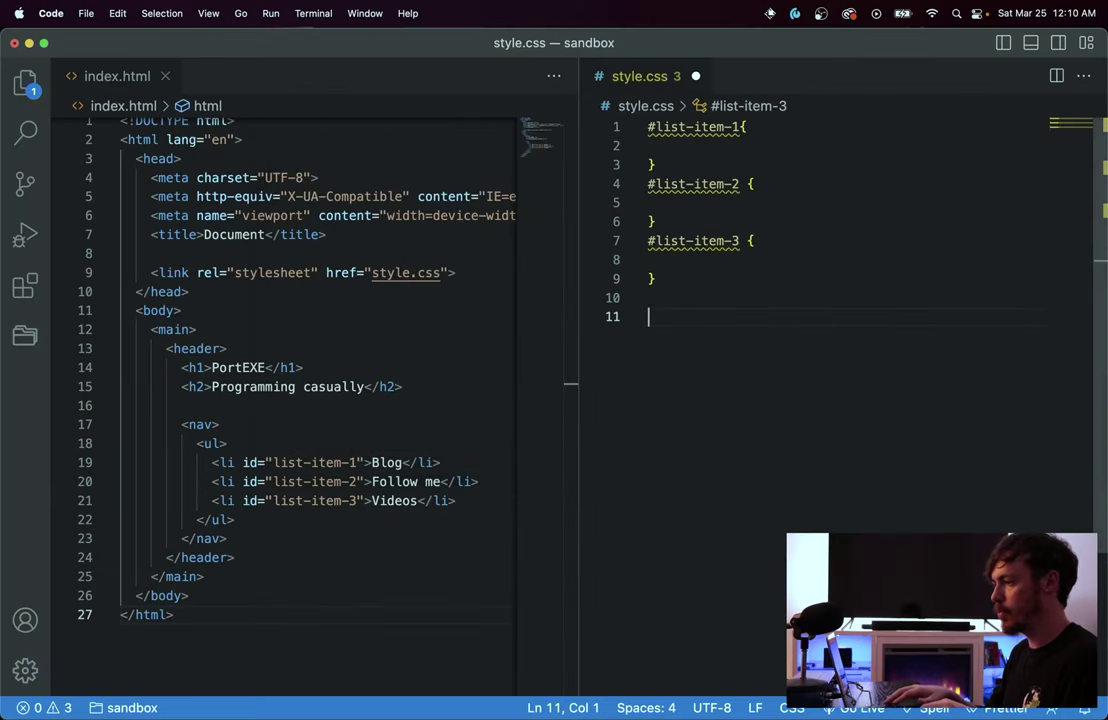
key("super+v")
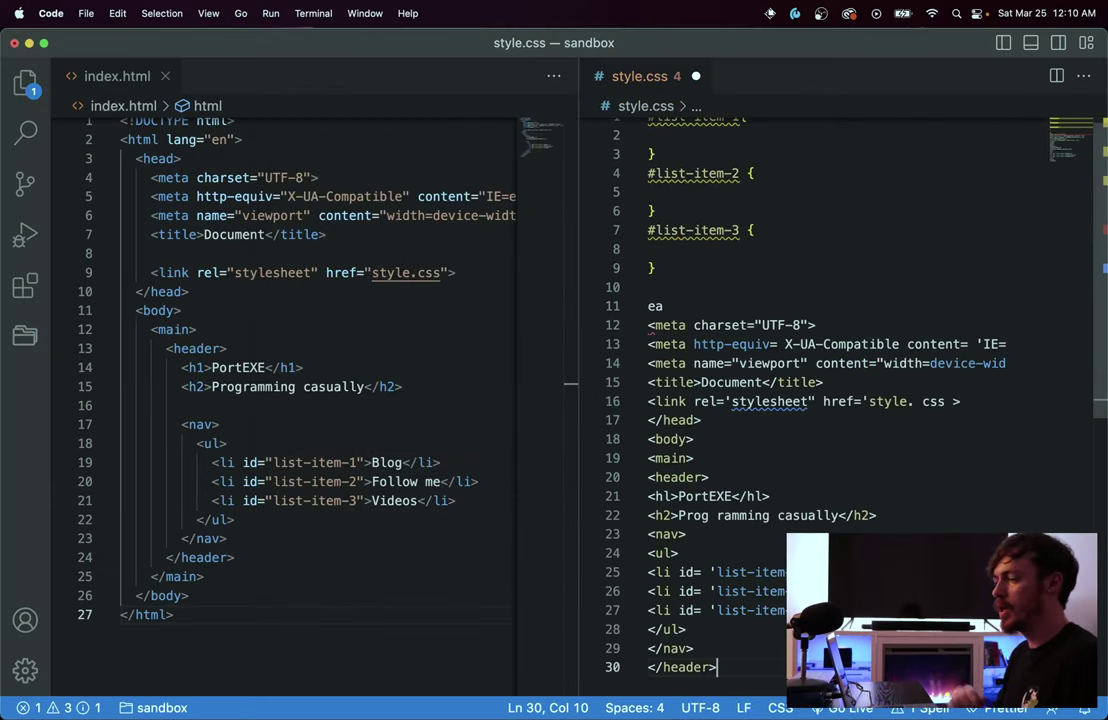
- Reopen Search Screenshots and move its window over the index.html pane to compare the source image with the pasted text
left_click(886, 312)
key("ctrl+Up")
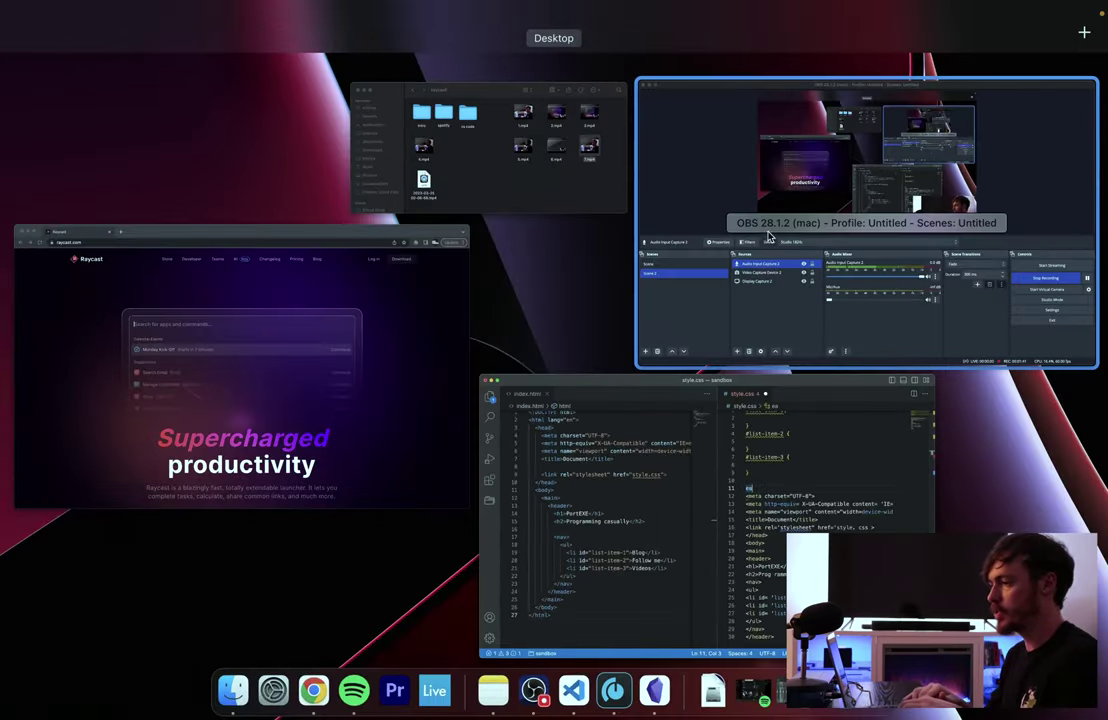
key("ctrl+Up")
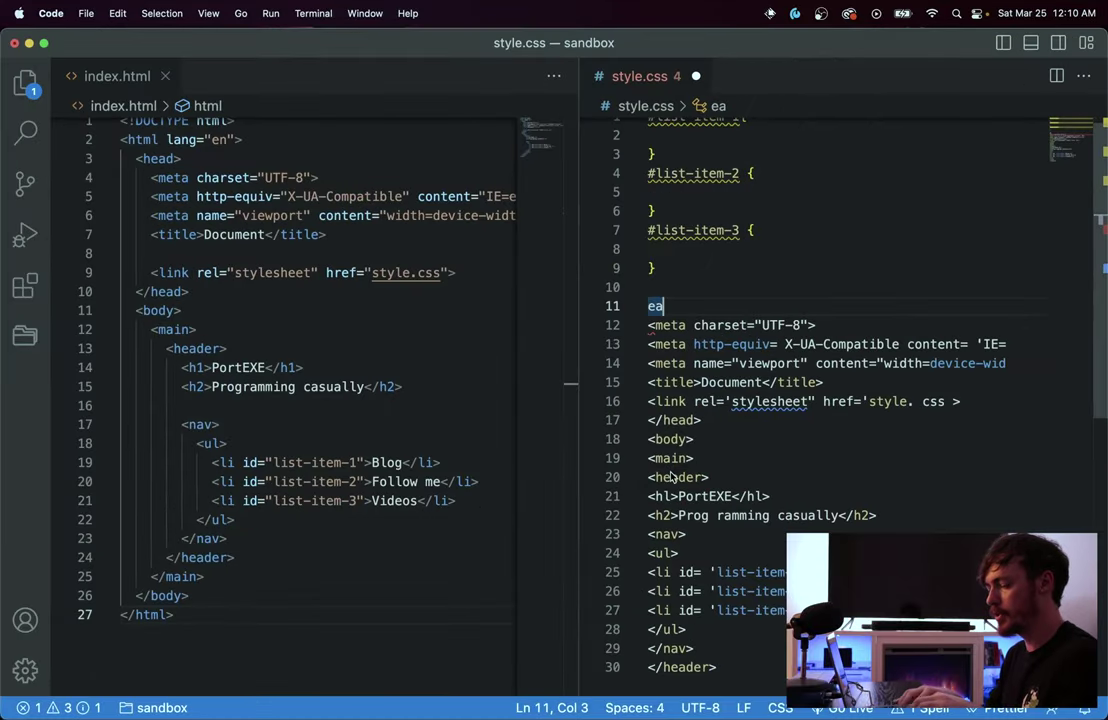
key("ctrl+alt+s")
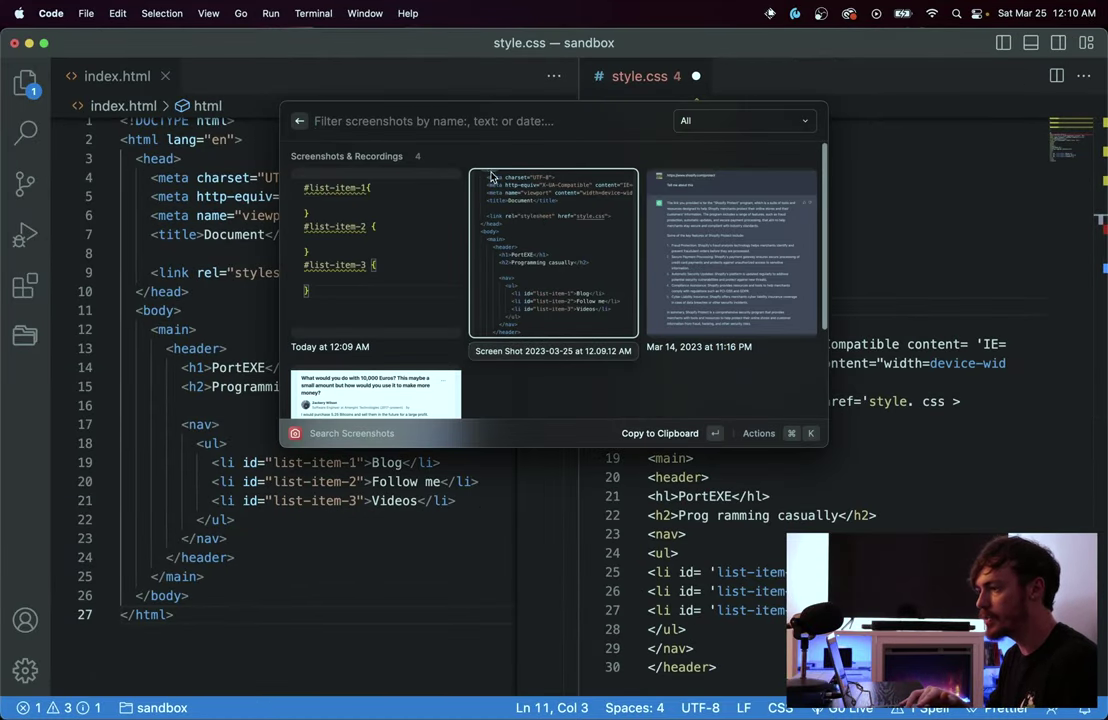
left_click_drag(608, 124, 375, 124)
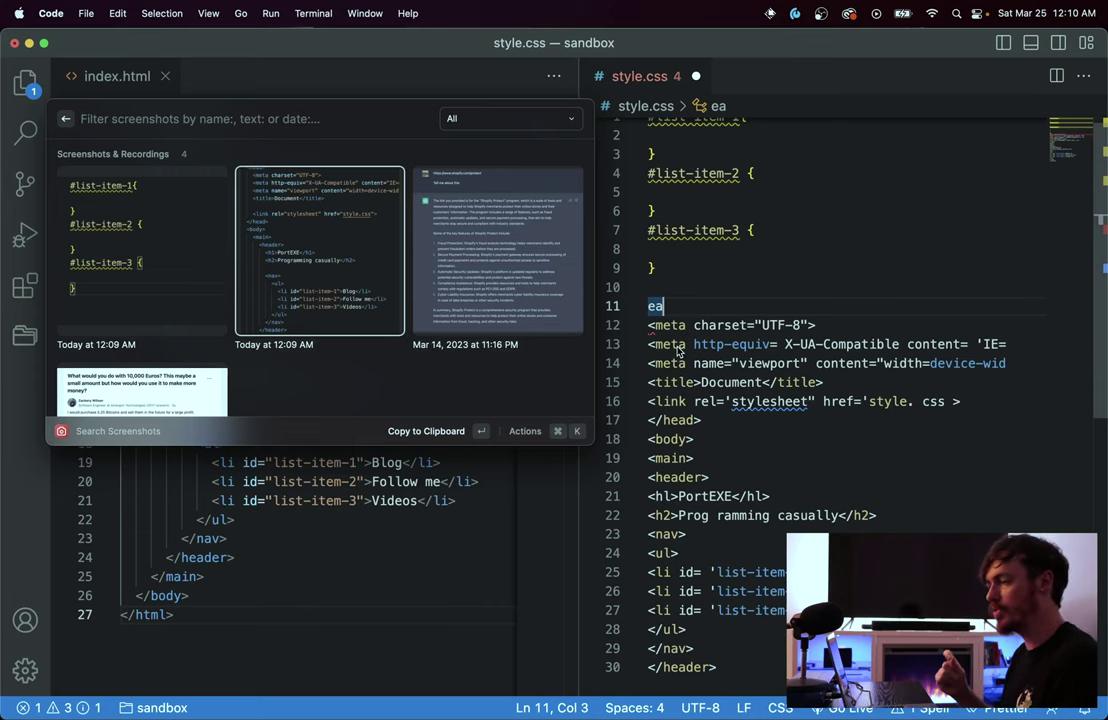
left_click(741, 401)
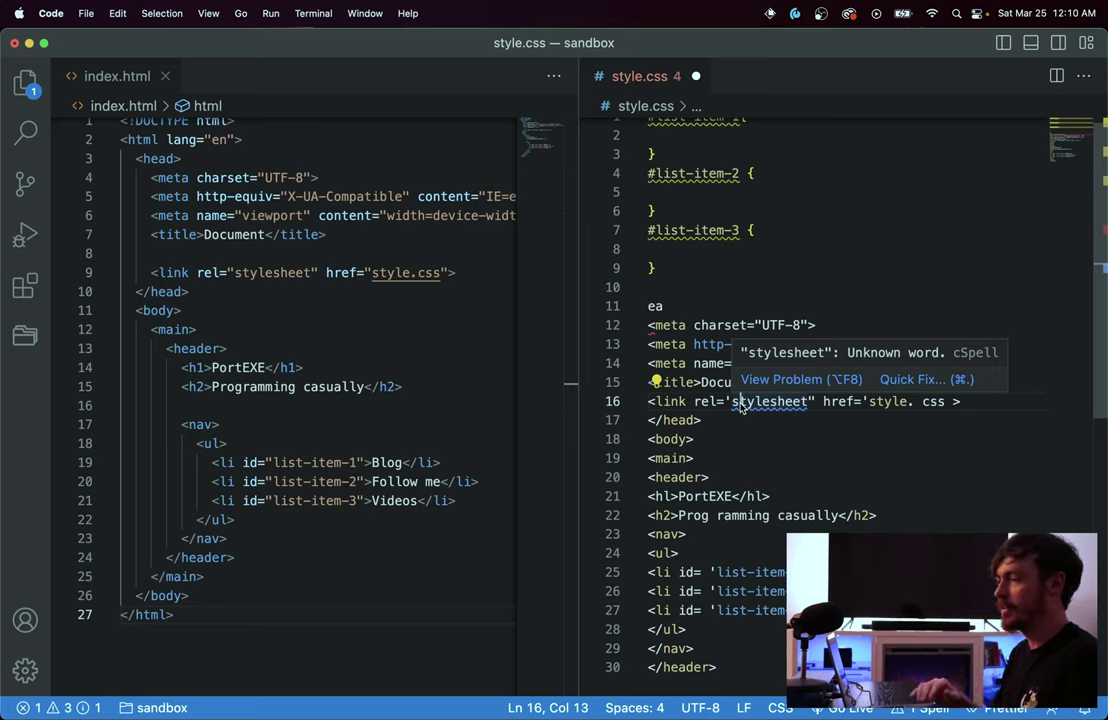
left_click(774, 459)
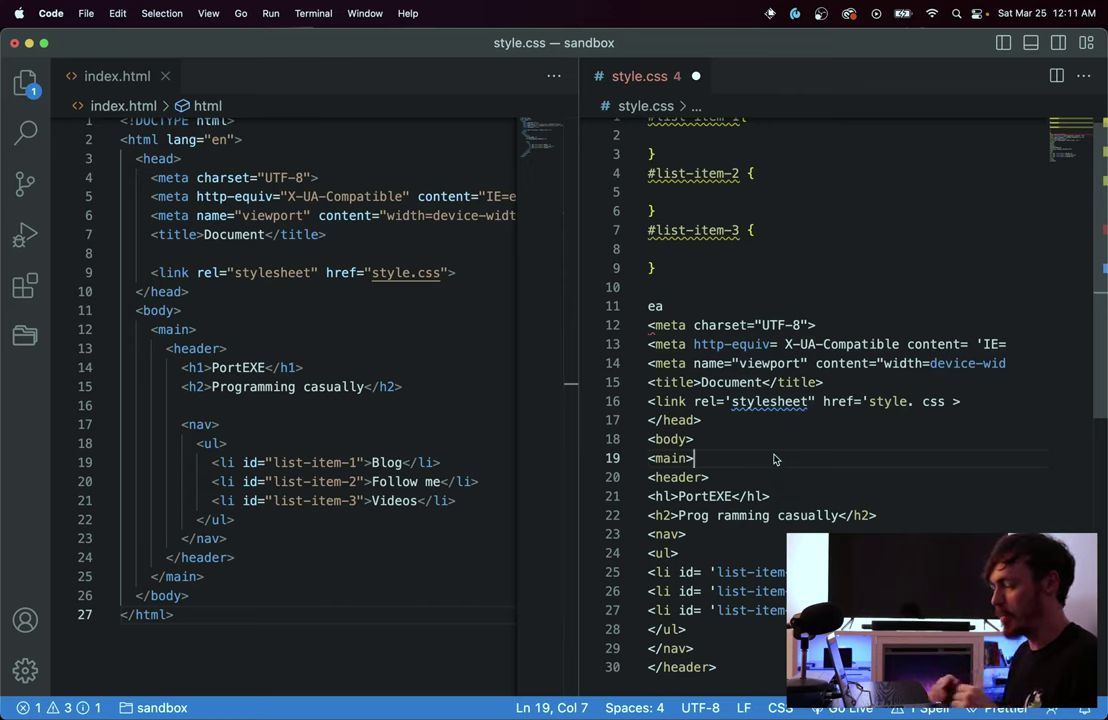
left_click(787, 611)
key("Down")
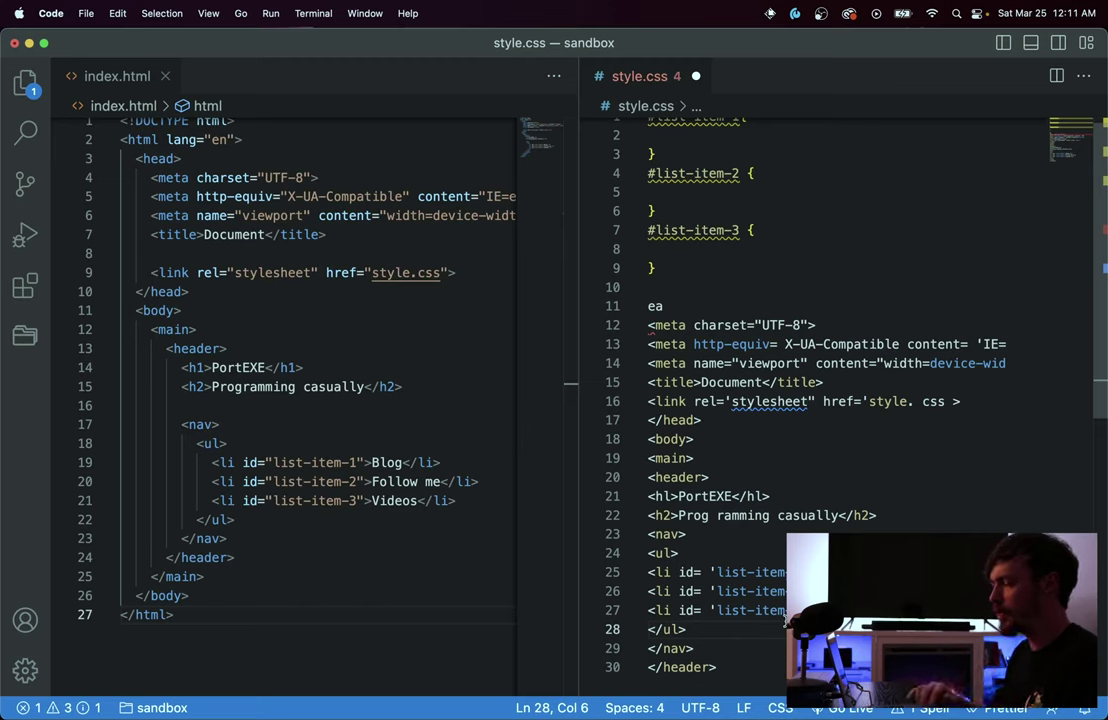
- Search Raycast for "window" and apply the Last Third layout to the Chrome window showing raycast.com
key("alt+space")
key("Escape")
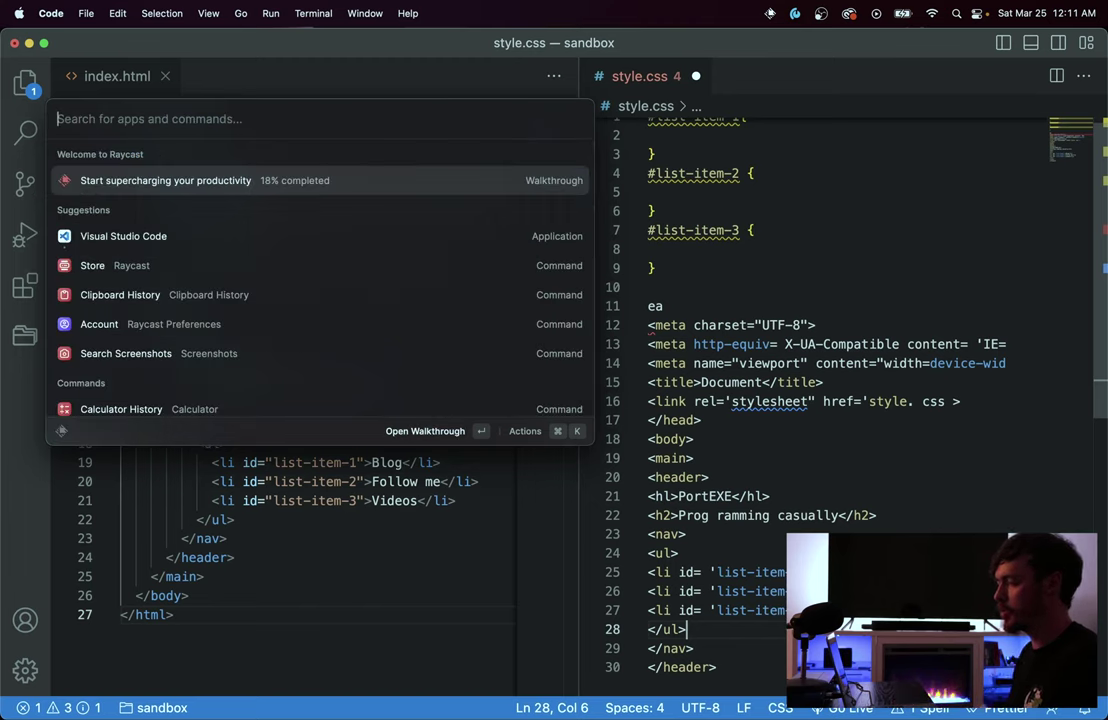
type("window")
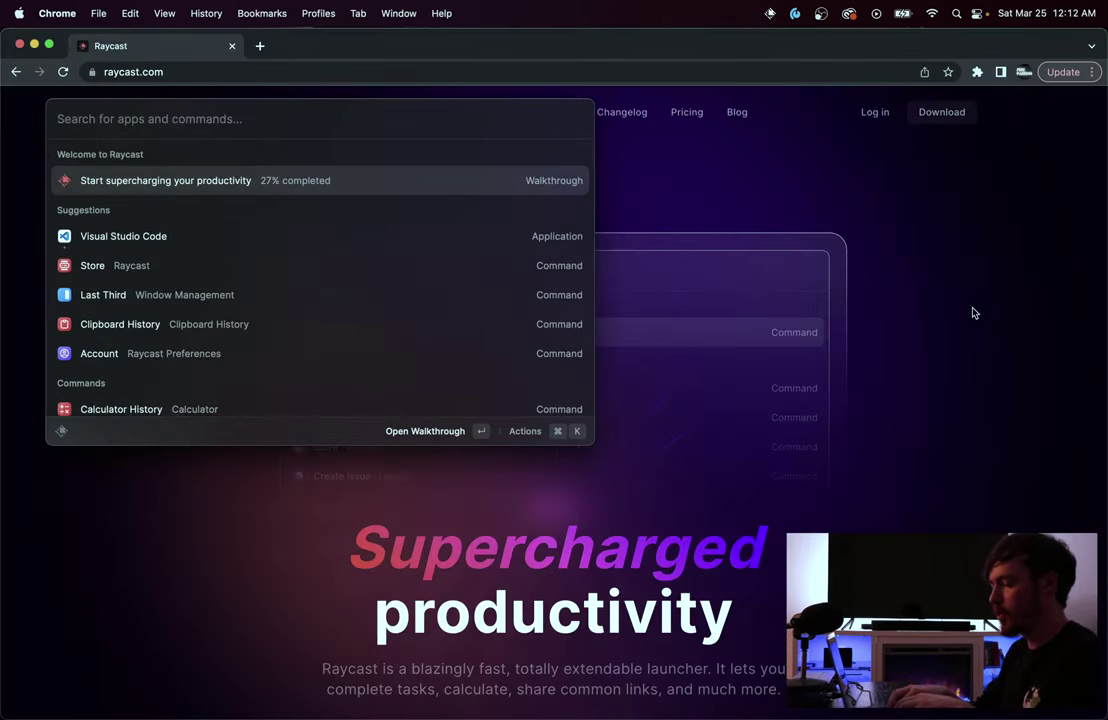
type("window")
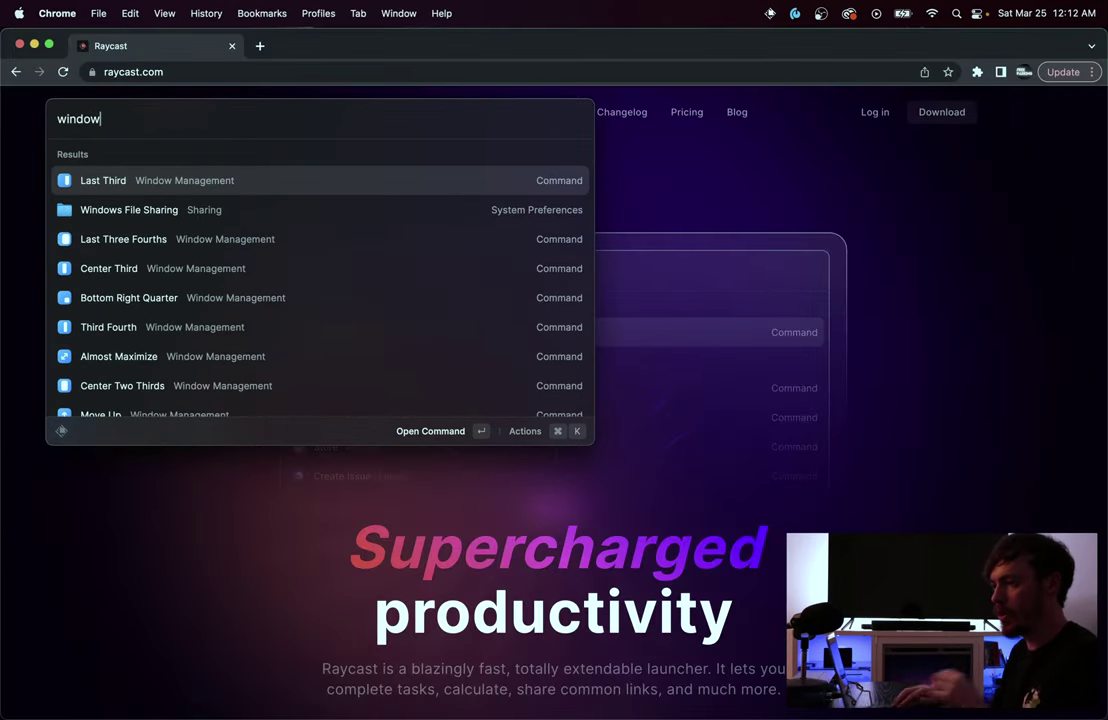
key("Return")
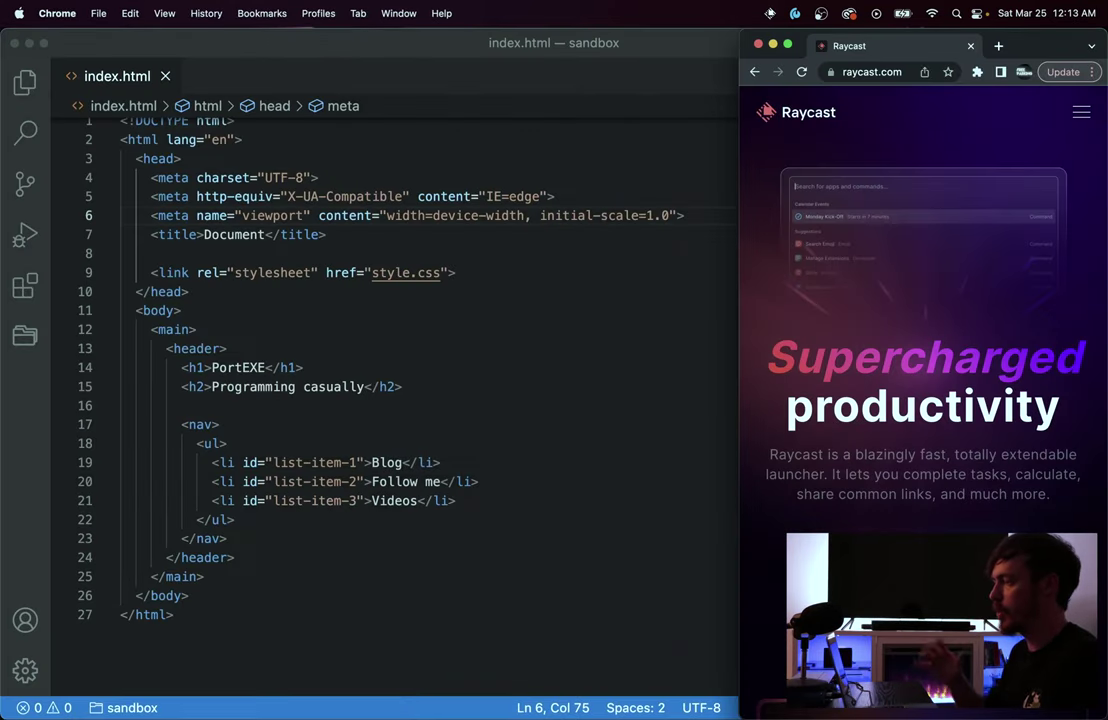
- Apply the Center Third window layout to the Chrome window through Raycast
key("alt+space")
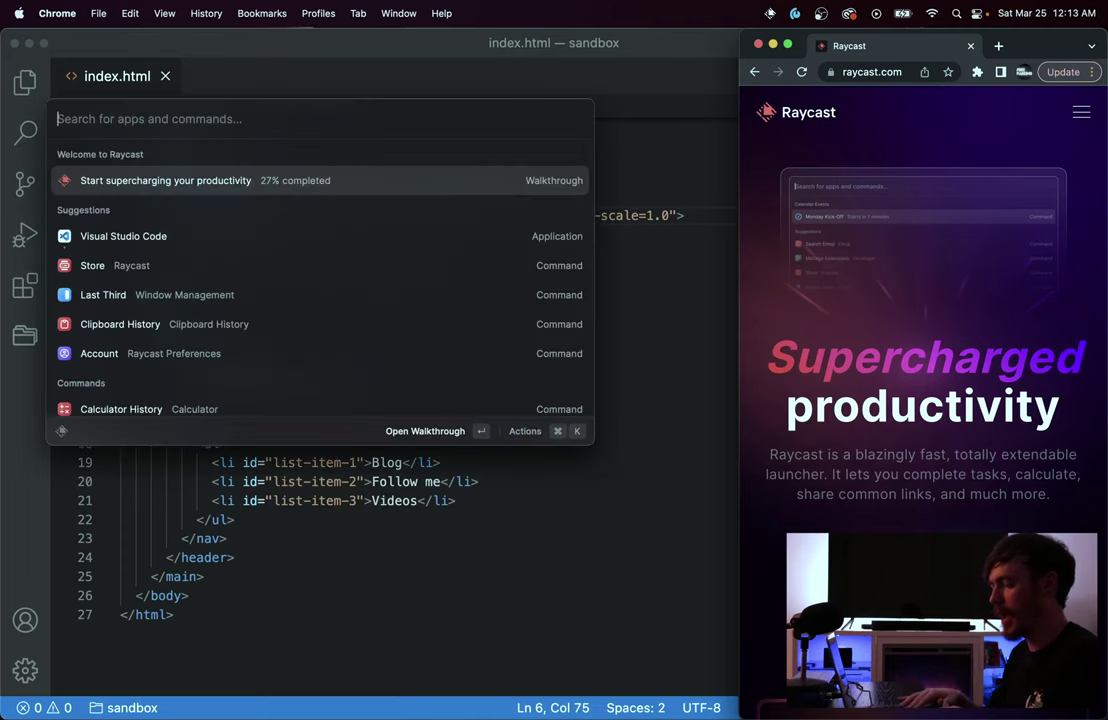
type("window")
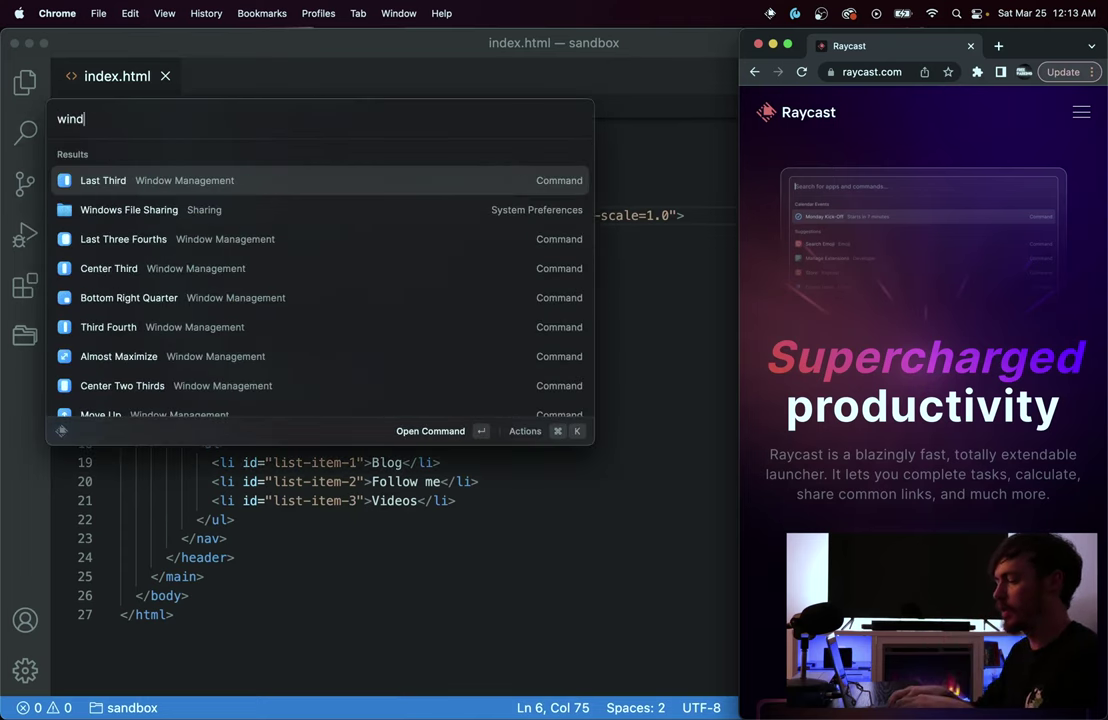
key("Down")
key("Down")
key("Down")
key("Return")
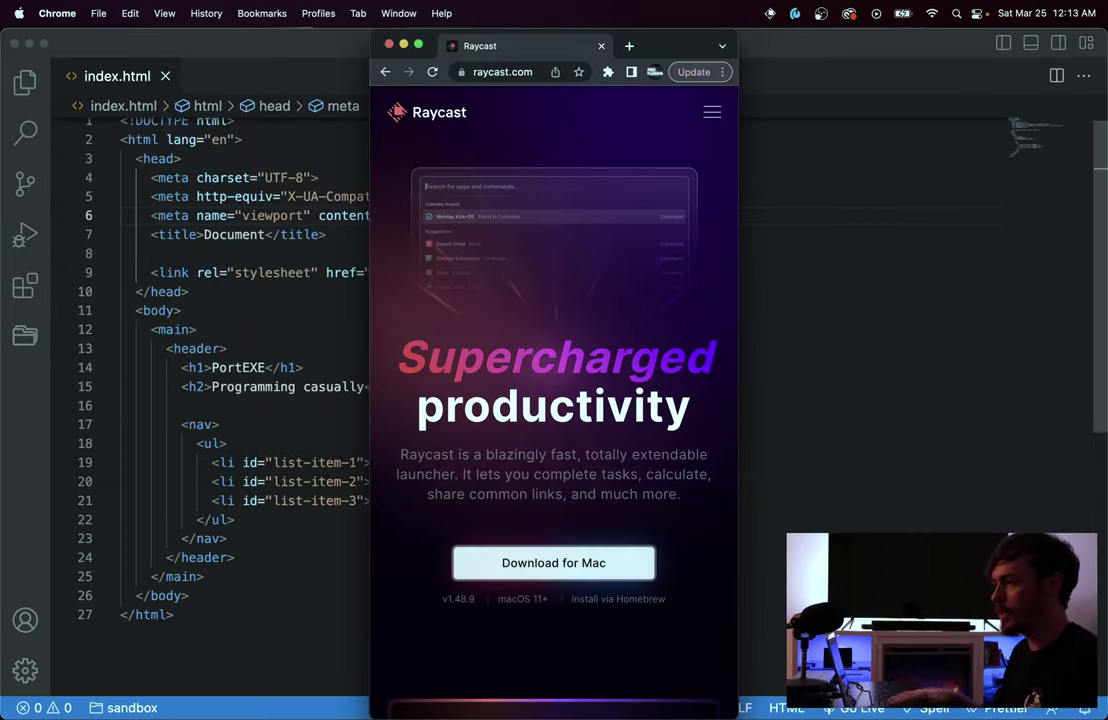
- Search Raycast for "window" and resize the Chrome window with the Center Two Thirds layout
key("alt+space")
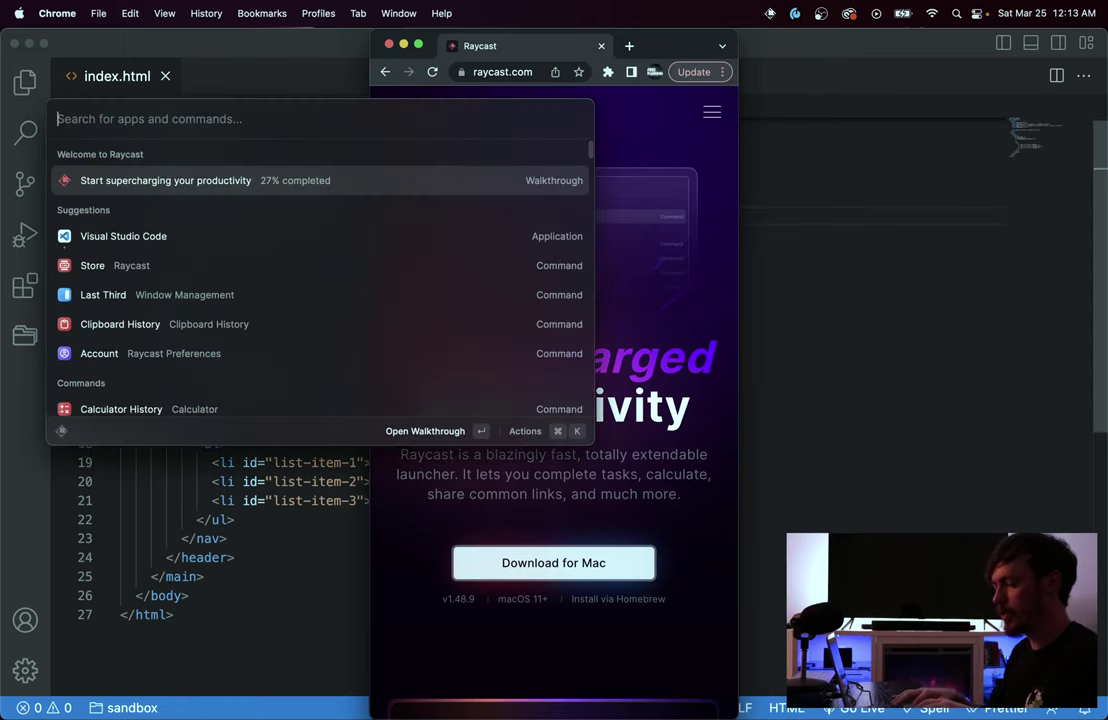
type("window")
key("Down")
key("Down")
key("Down")
key("Down")
key("Down")
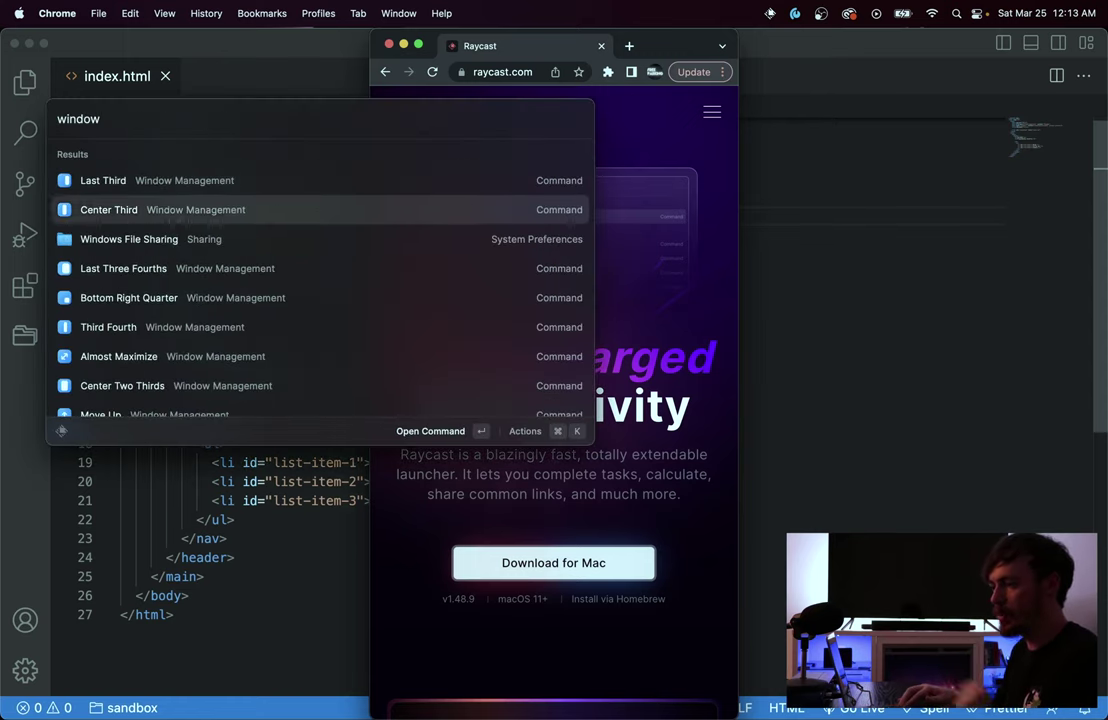
key("Down")
key("Down")
key("Return")
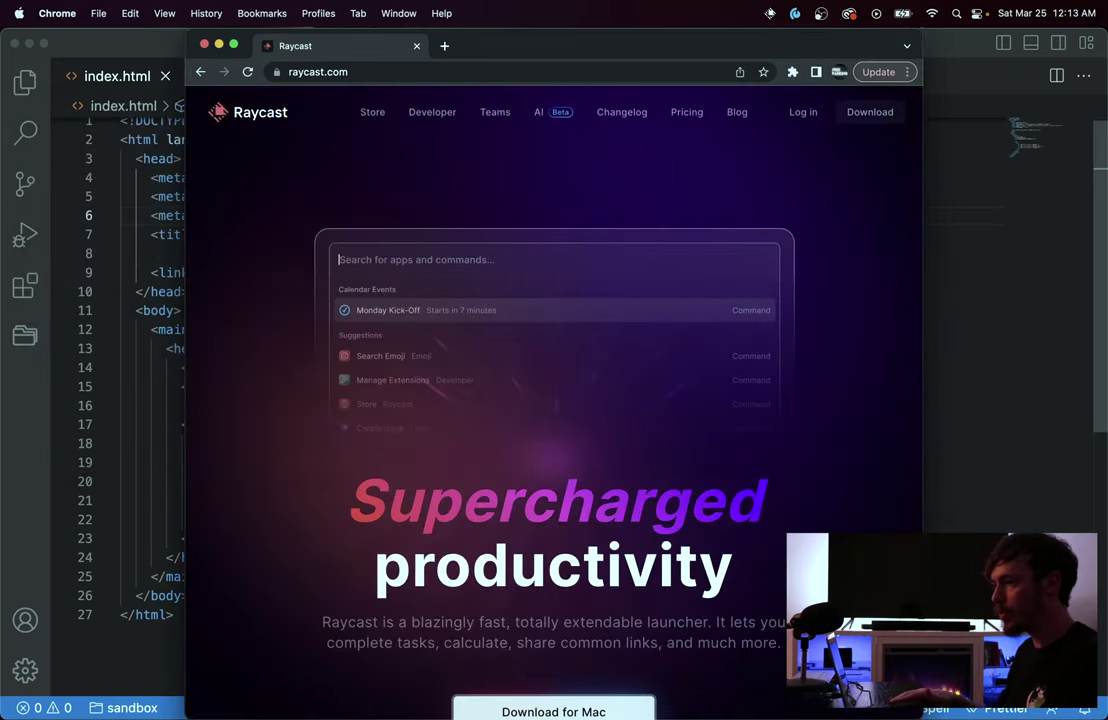
- Search Raycast for "maxi" and run Maximize on the Chrome window
key("alt+space")
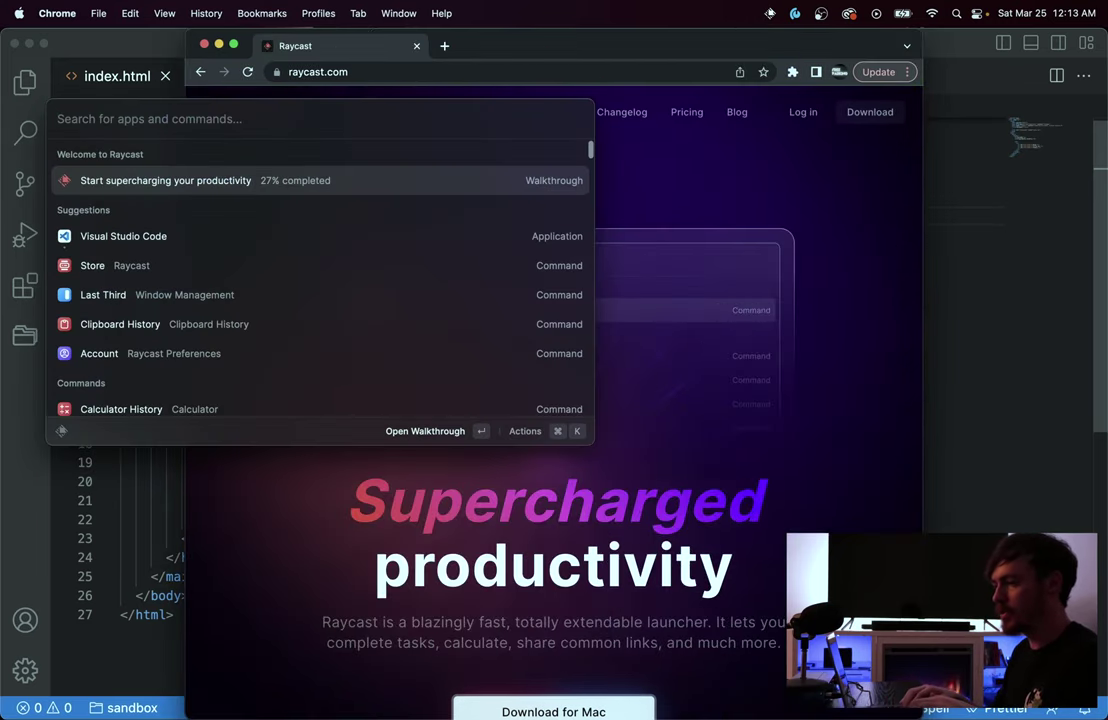
type("maxi")
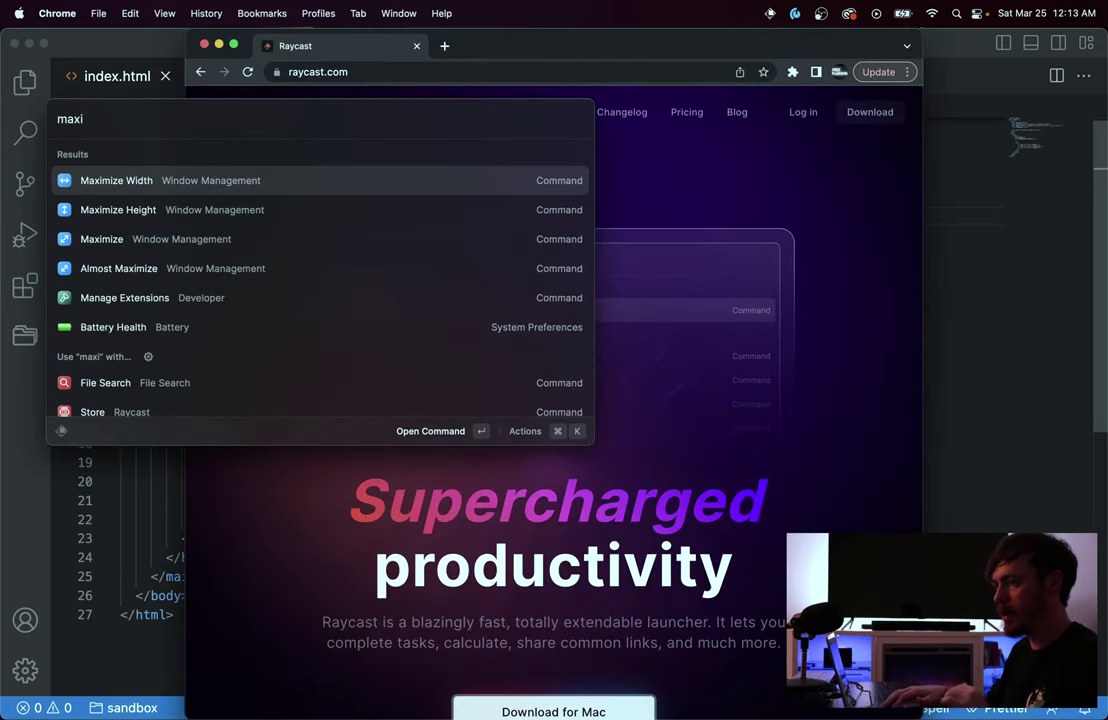
key("Down")
key("Down")
key("Return")
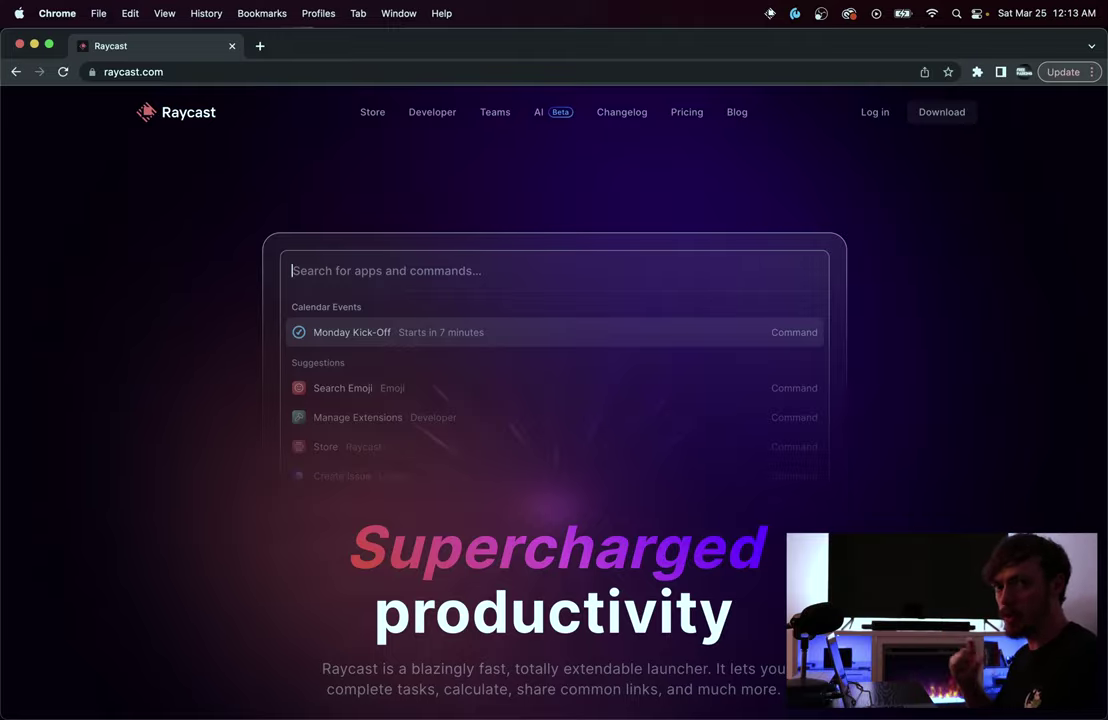
- Switch between the Chrome and VS Code windows using Mission Control and the app switcher, finishing on index.html in VS Code
key("ctrl+Up")
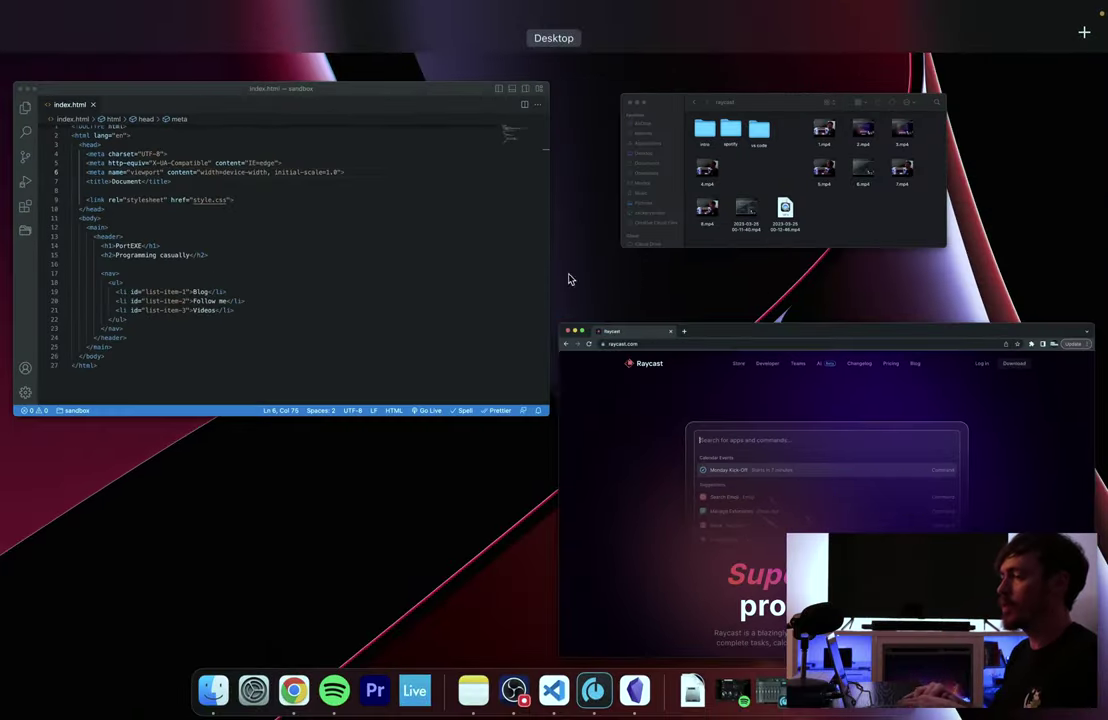
left_click(330, 288)
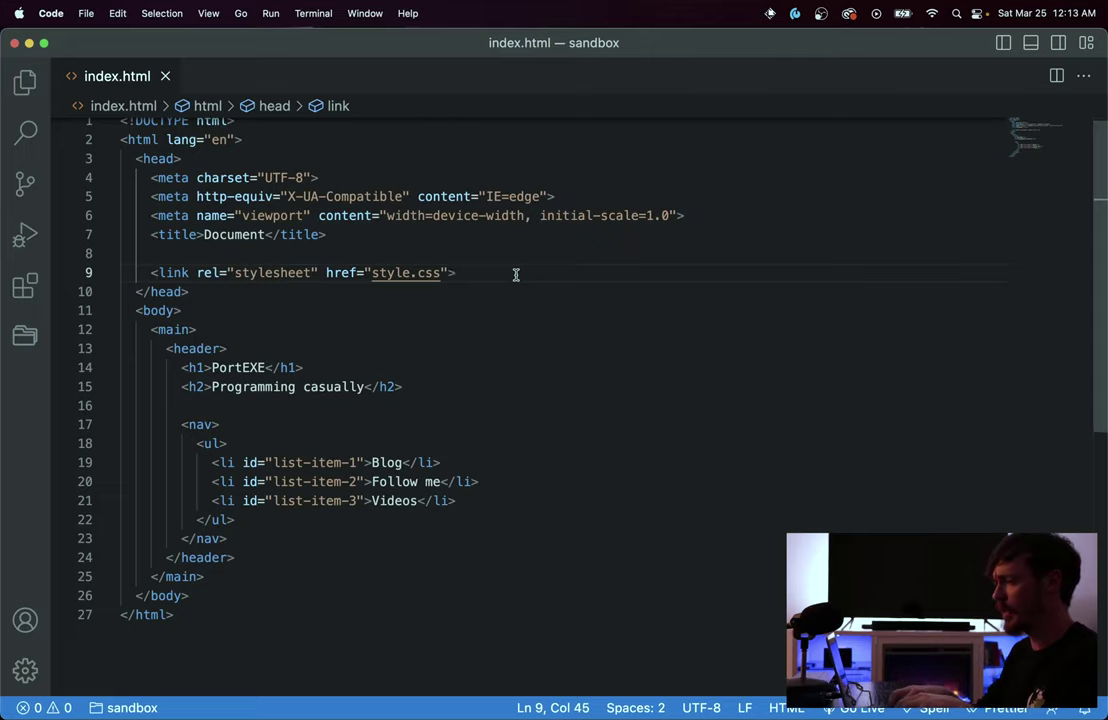
key("ctrl+Up")
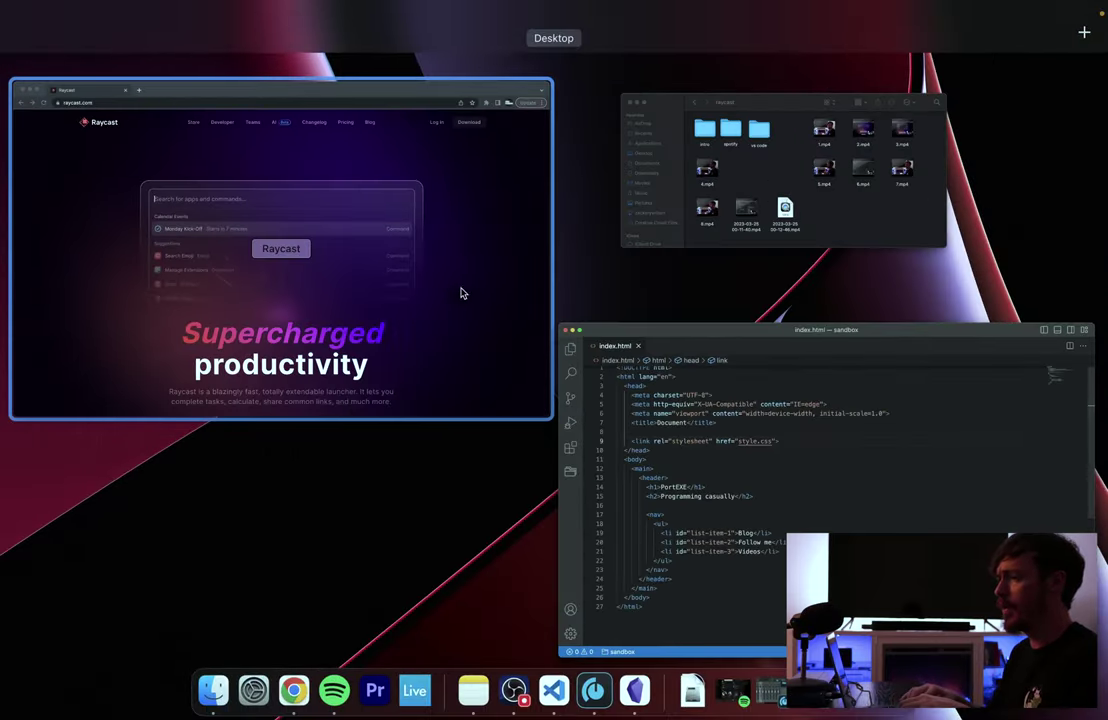
left_click(460, 292)
key("super+Tab")
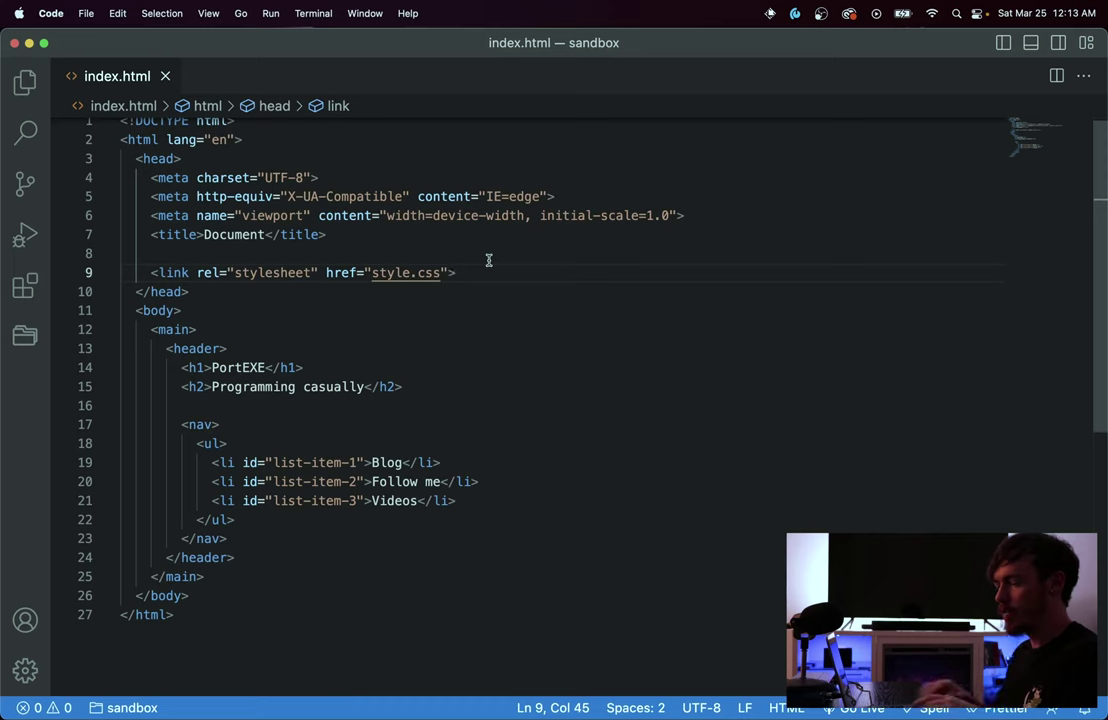
- Search Raycast for "previous d" to find the Previous Desktop window command, and close the launcher without running it
key("alt+space")
type("pre")
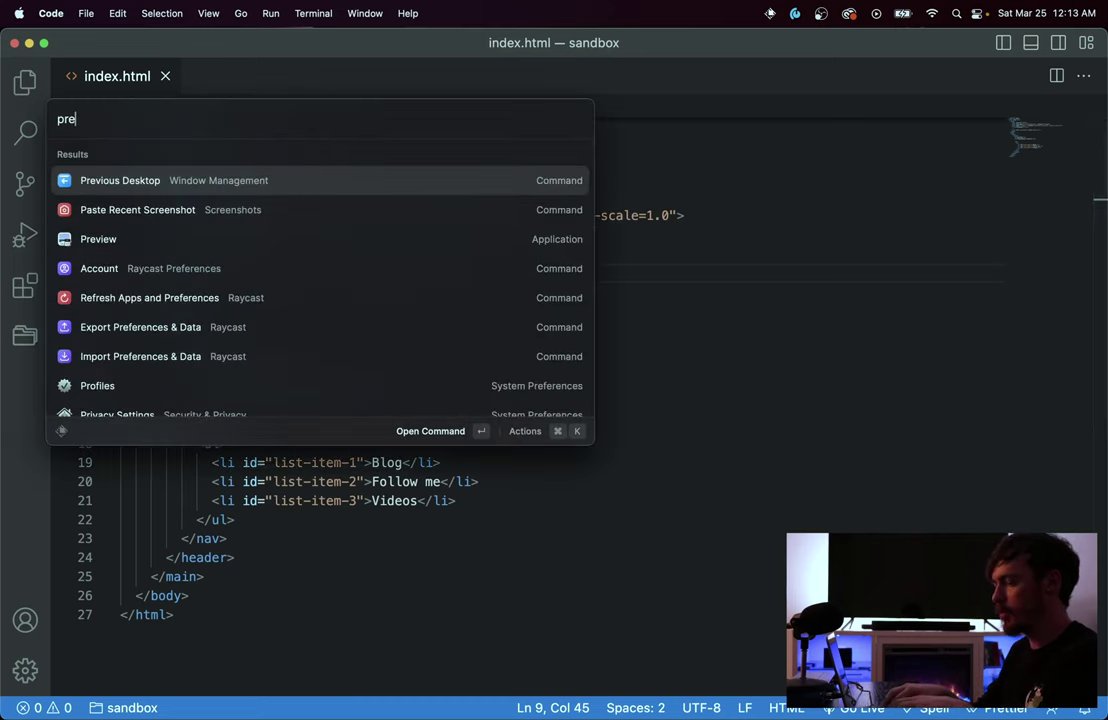
type("vious s")
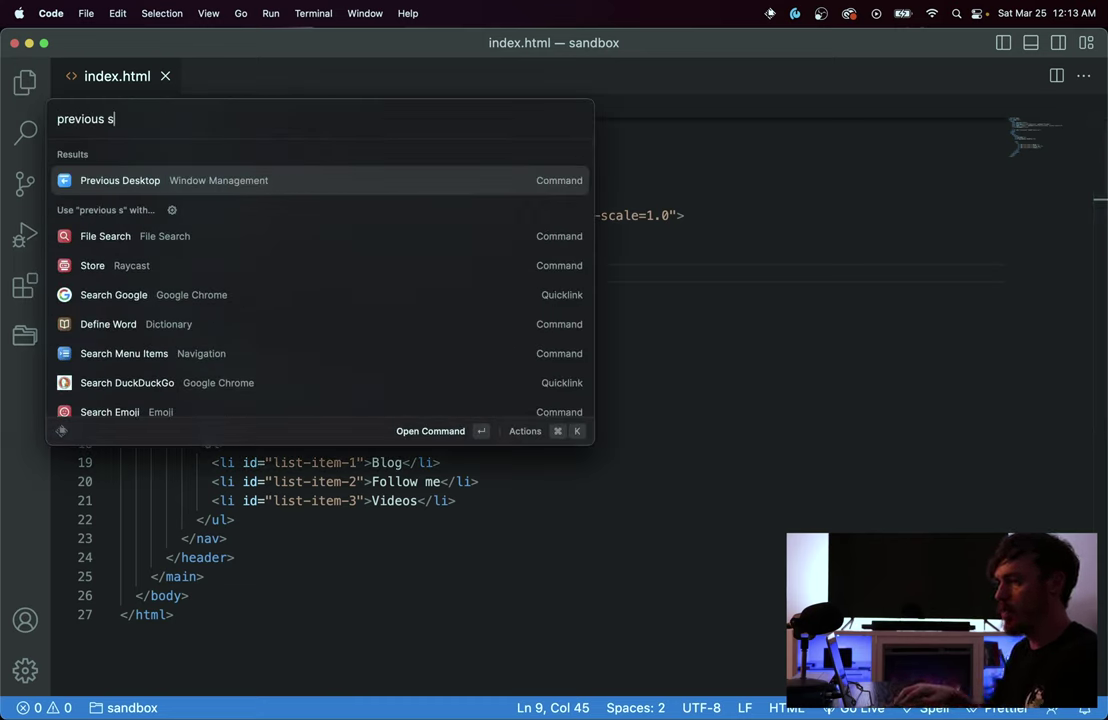
key("BackSpace")
type("di")
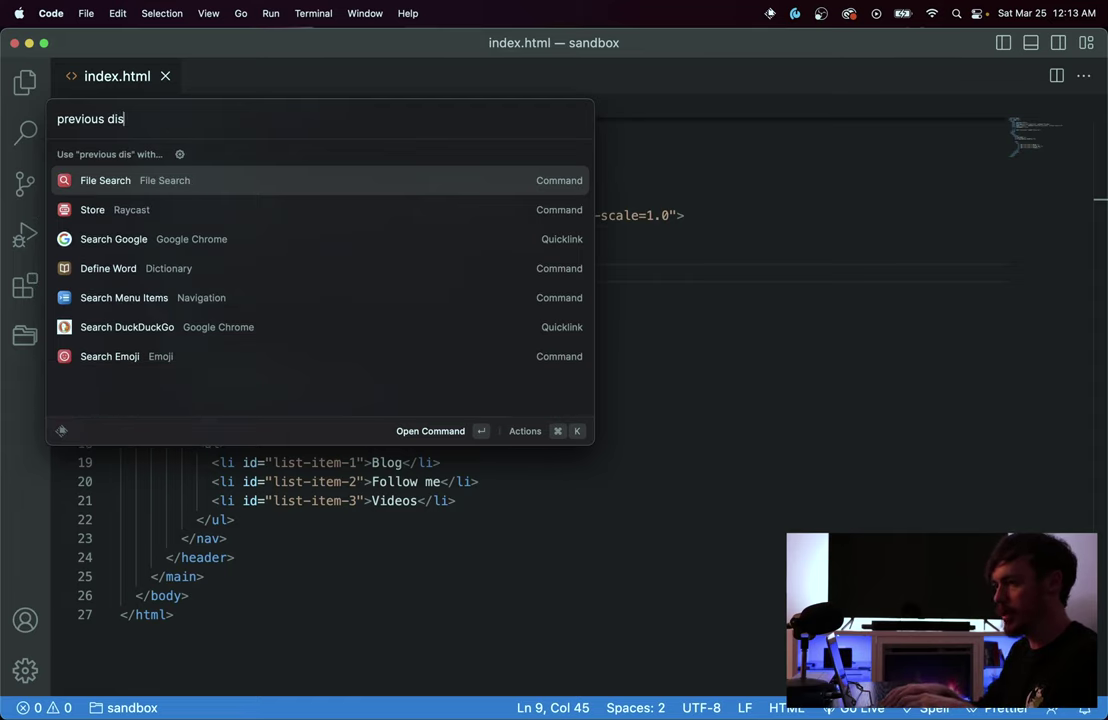
key("BackSpace")
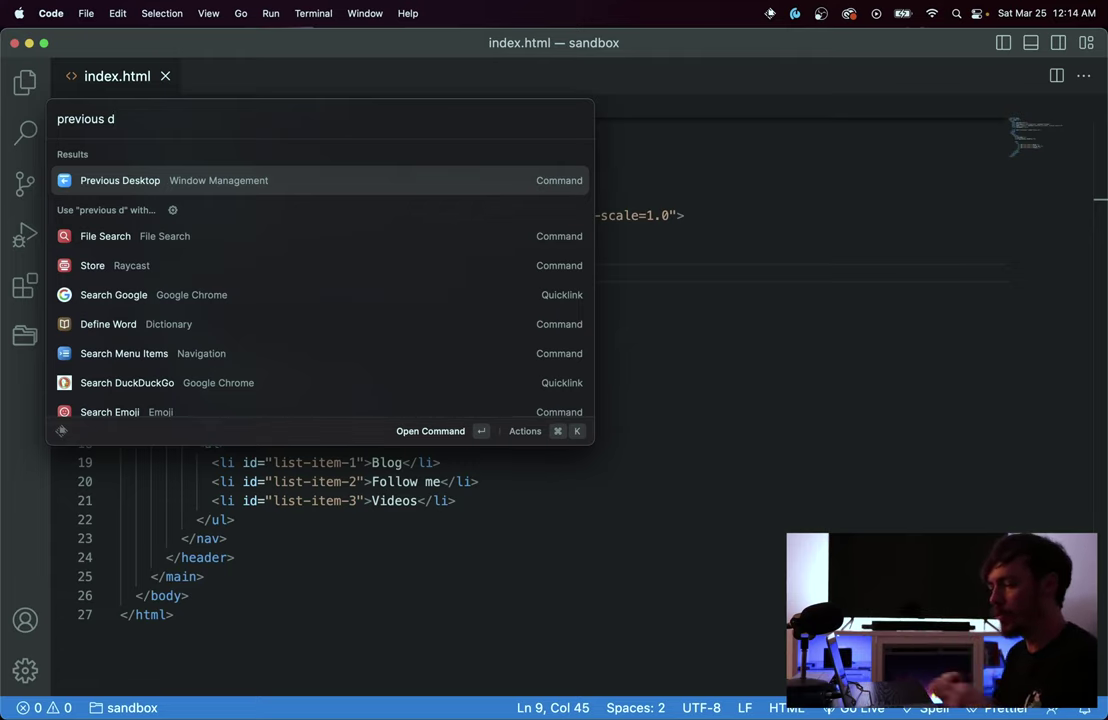
key("Escape")
left_click(940, 520)
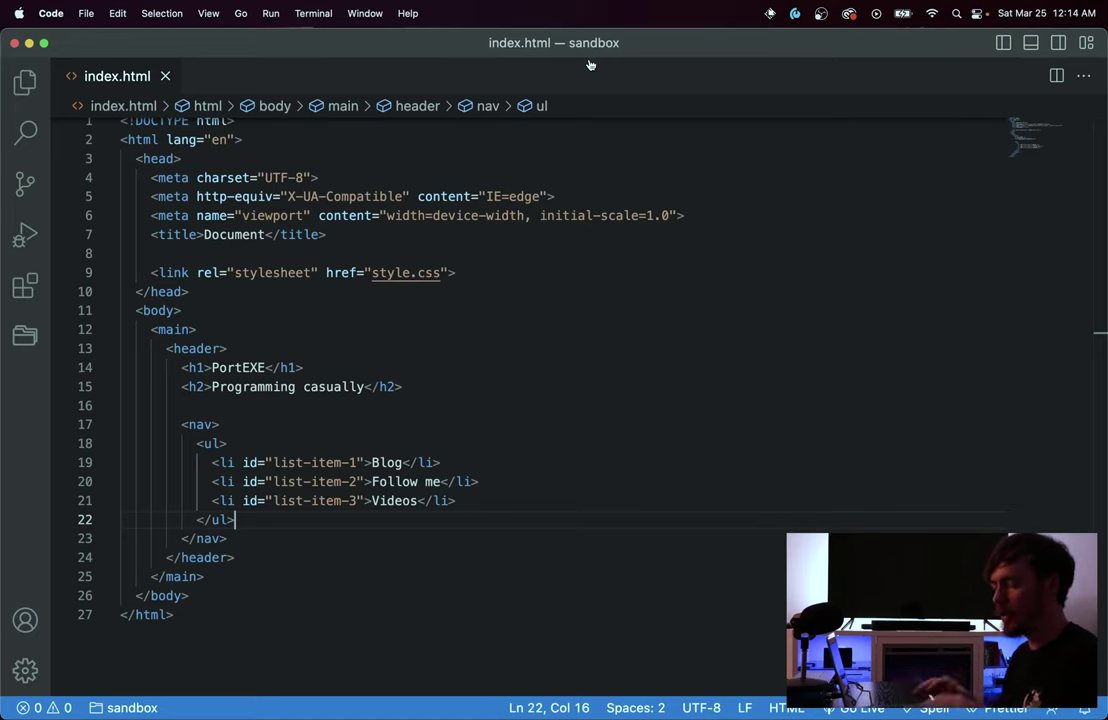
- Search Raycast for "hotkeys", clear the search and return to the index.html editor
key("alt+space")
type("hotkeys")
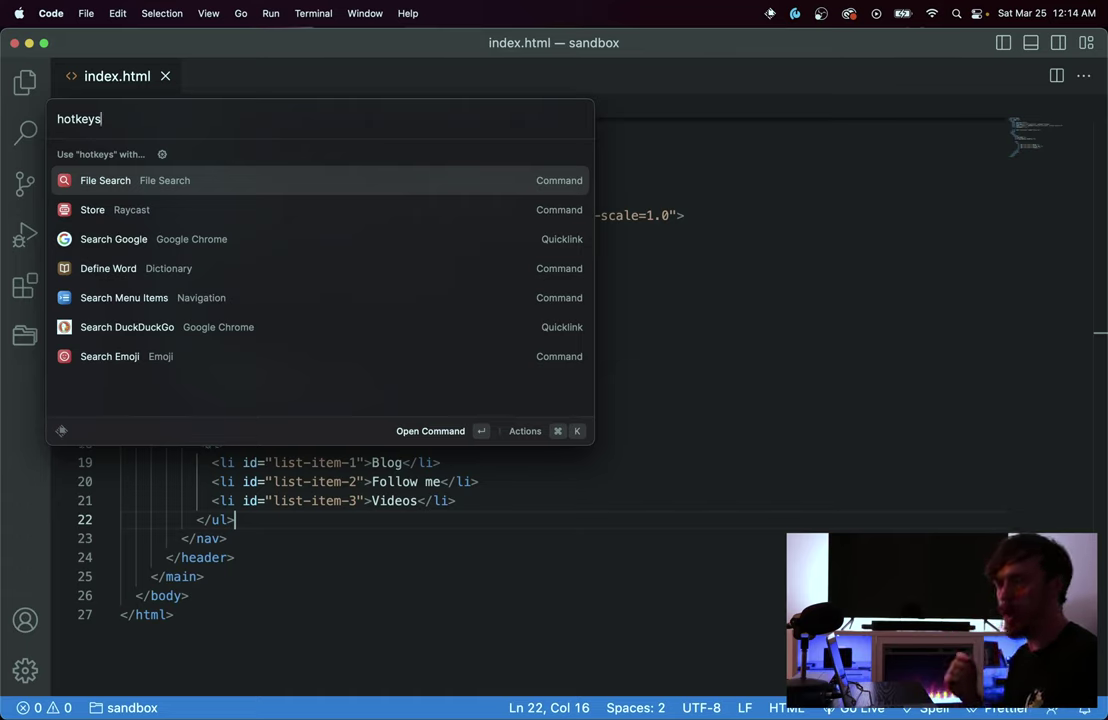
key("Escape")
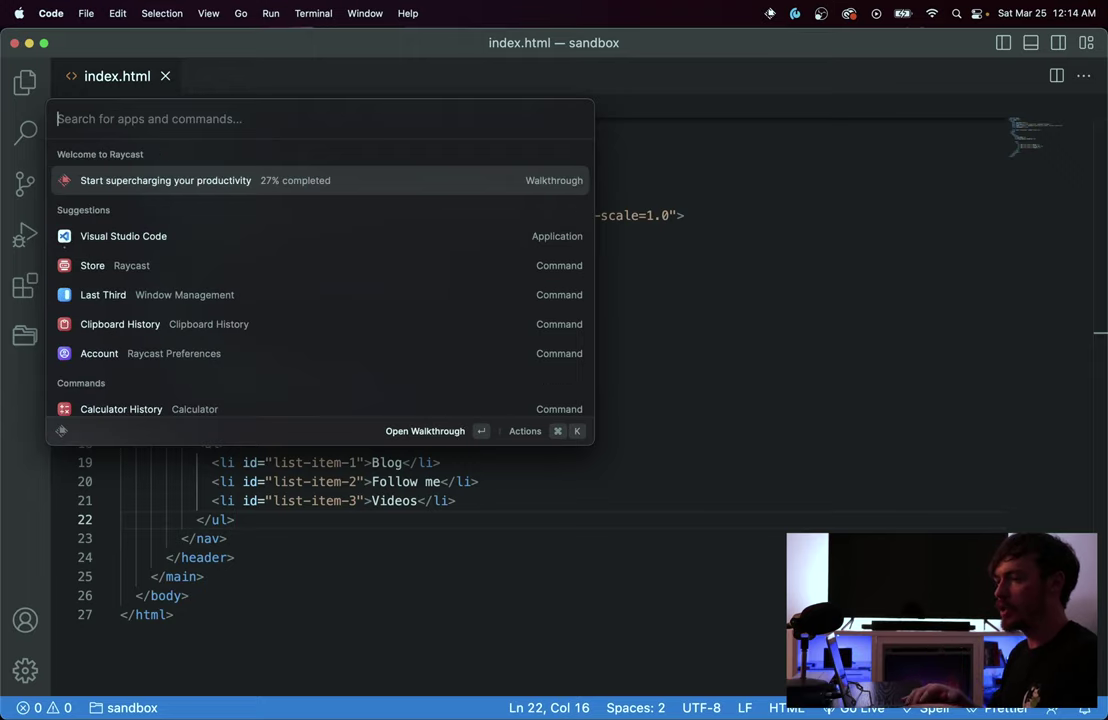
left_click(908, 300)
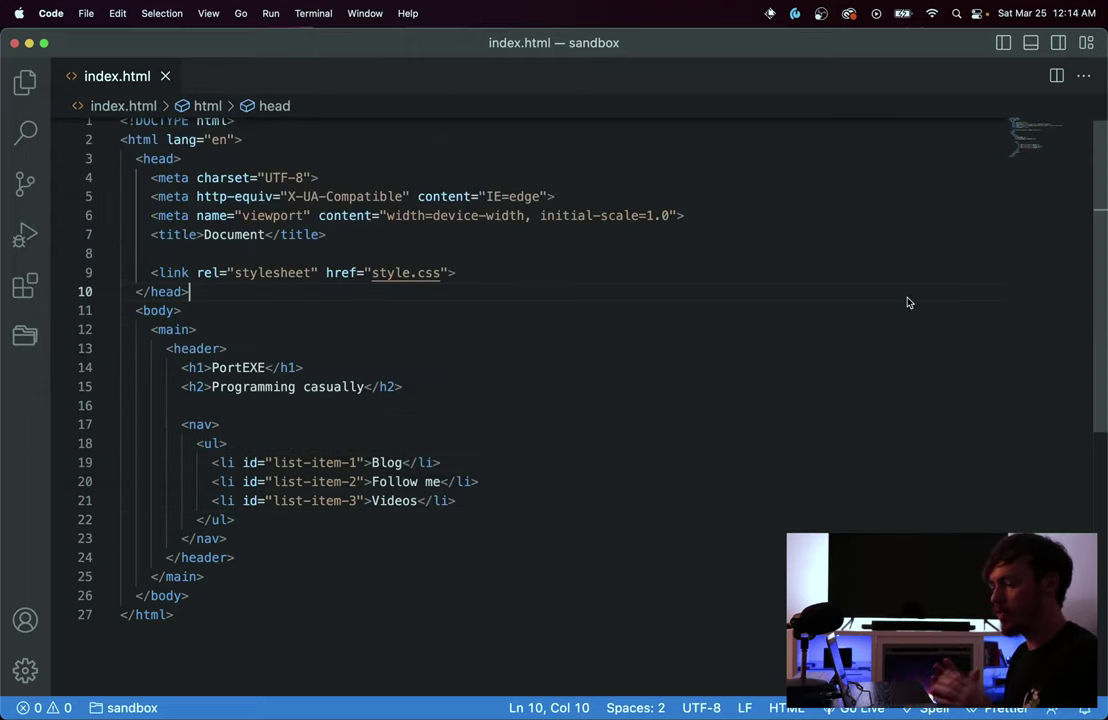